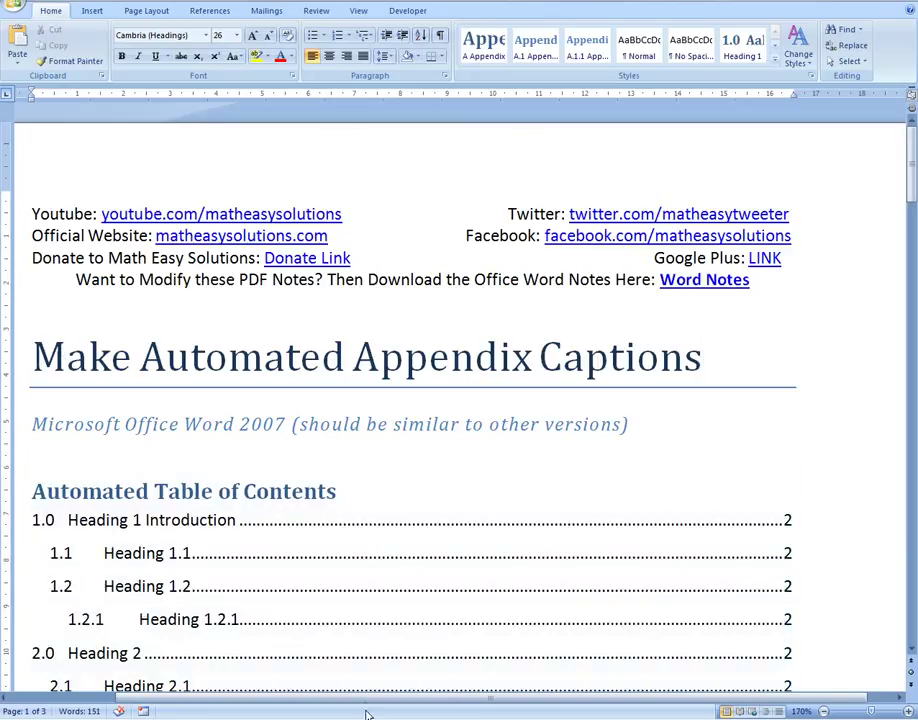
Step: Look through the document's title, automated table of contents, numbered headings and appendix headings
drag(369, 700, 333, 688)
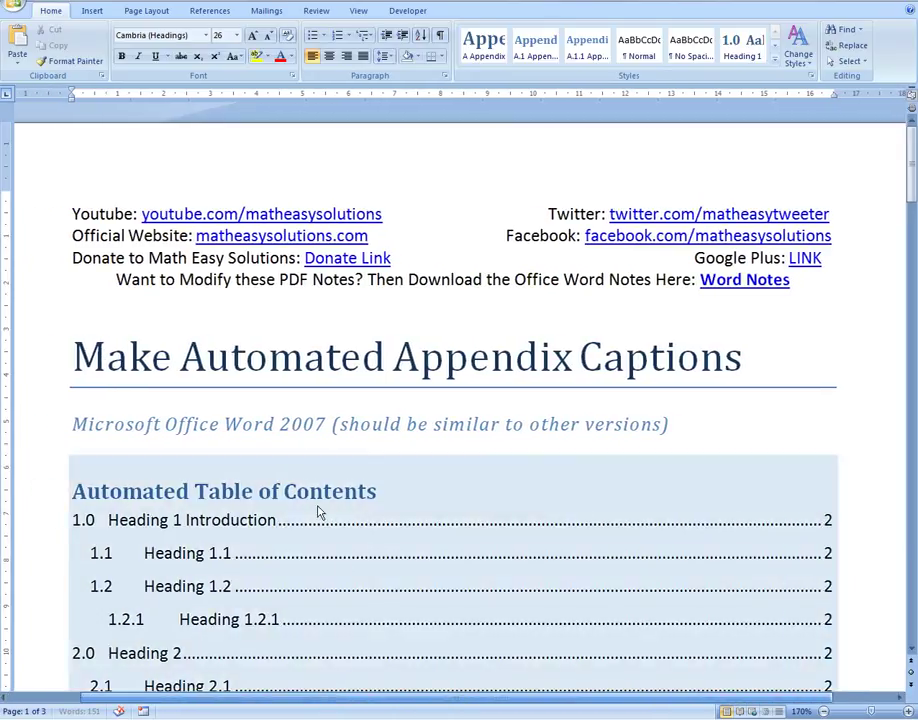
click(363, 365)
scroll(320, 310, down, 2)
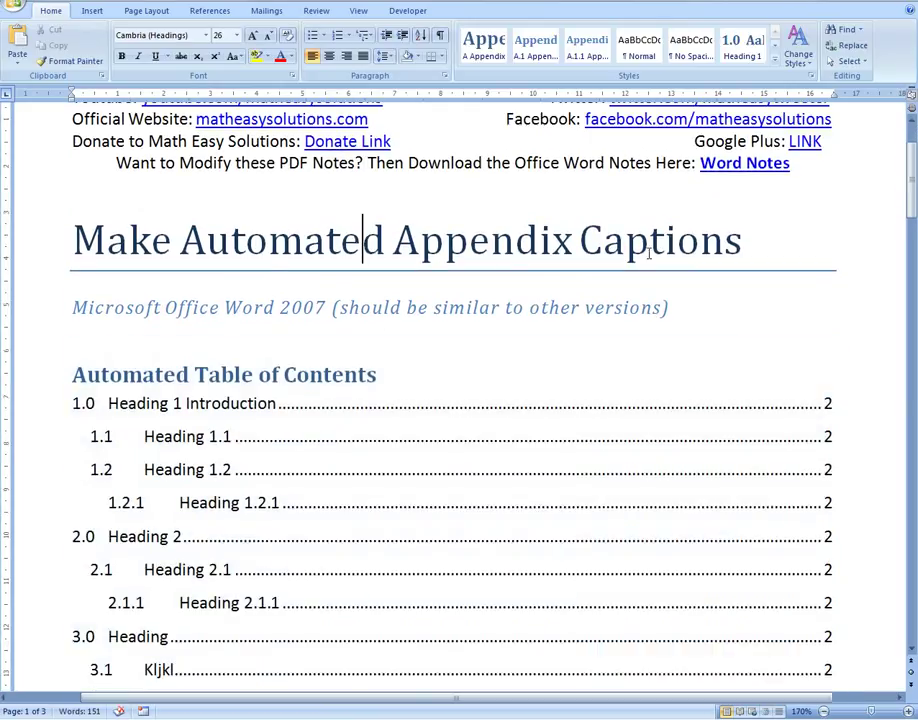
scroll(590, 254, down, 1)
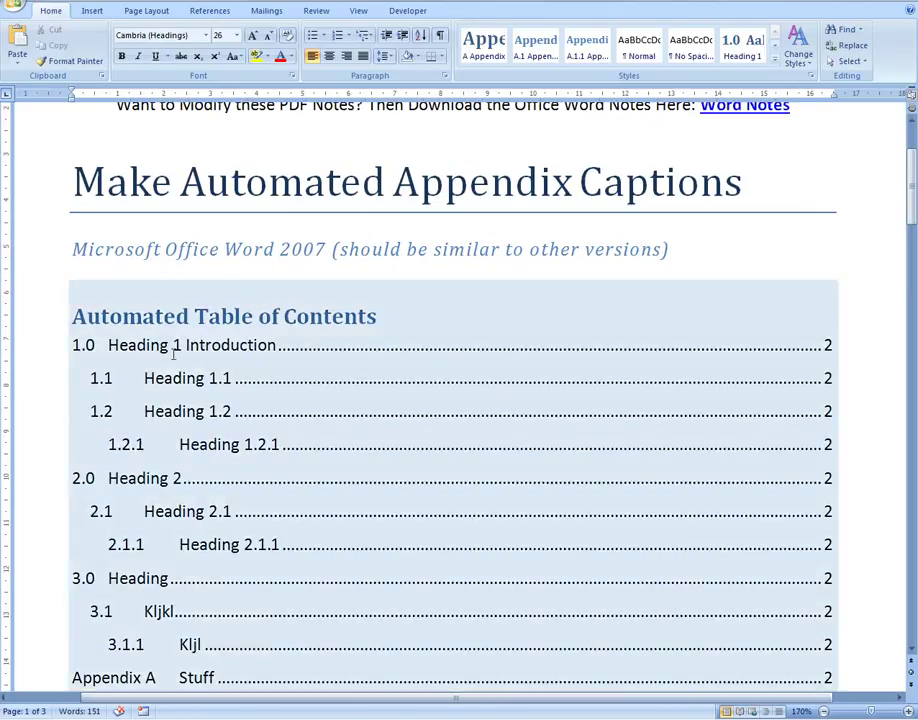
scroll(759, 272, down, 5)
scroll(759, 272, down, 20)
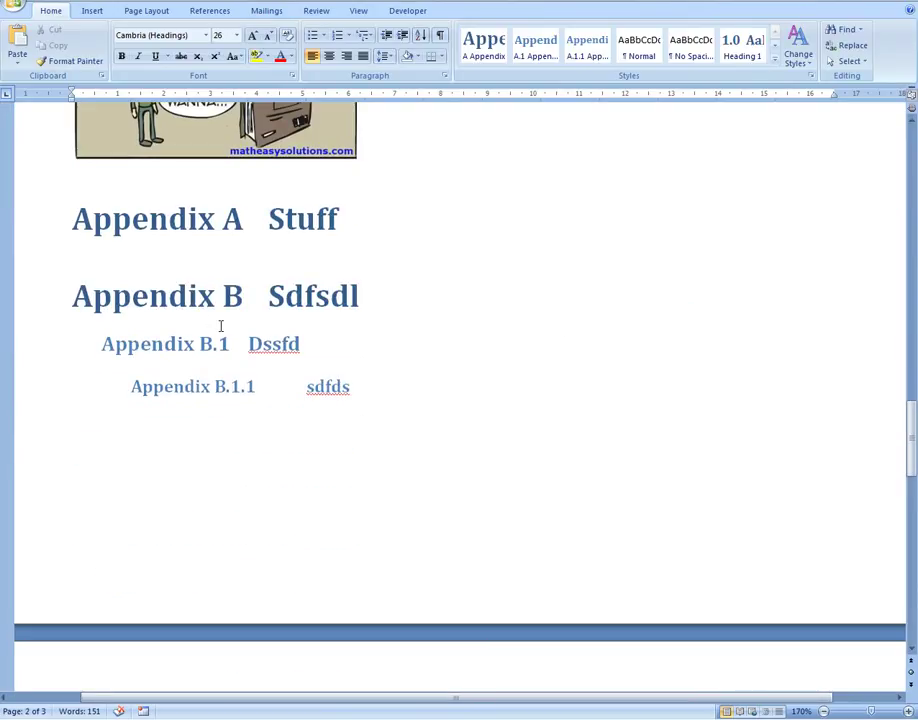
scroll(221, 323, up, 5)
scroll(224, 320, up, 4)
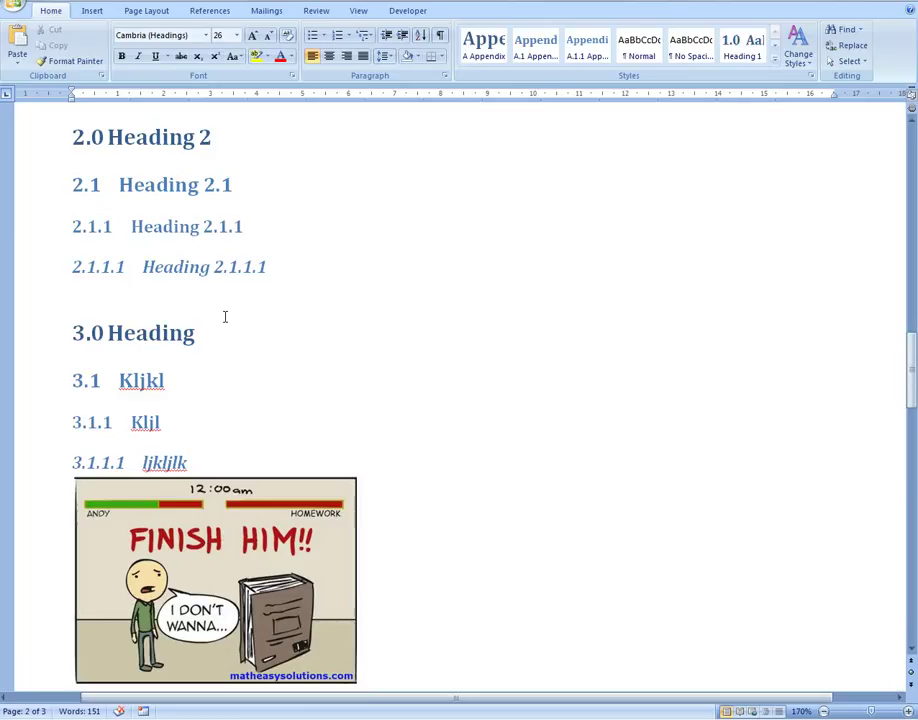
scroll(228, 313, down, 5)
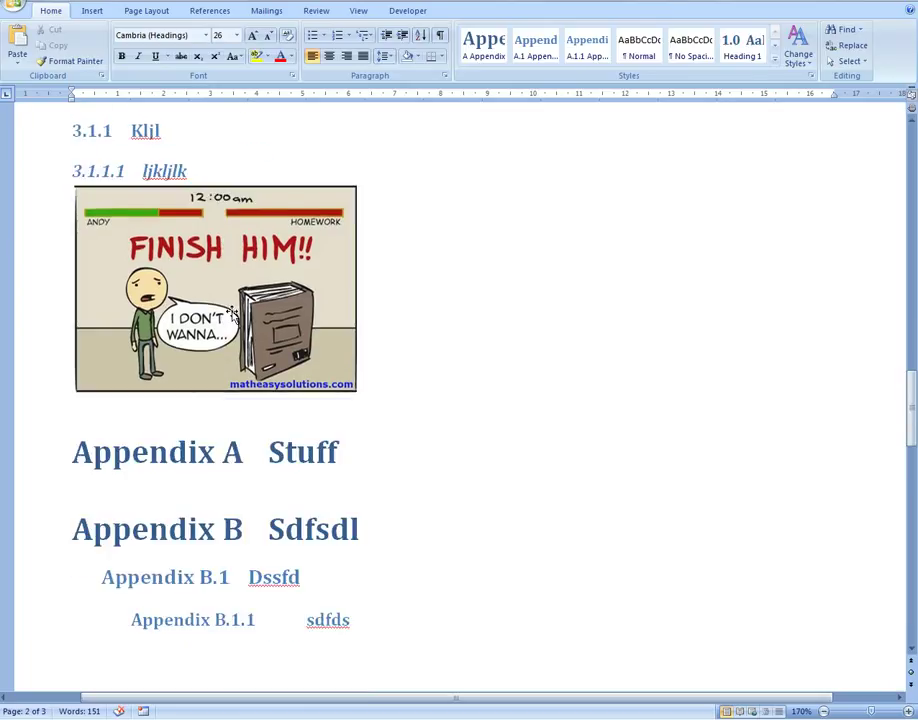
Step: Insert a Figure caption on a new line below the comic picture and complete it with ": Finish him"
click(236, 258)
click(418, 379)
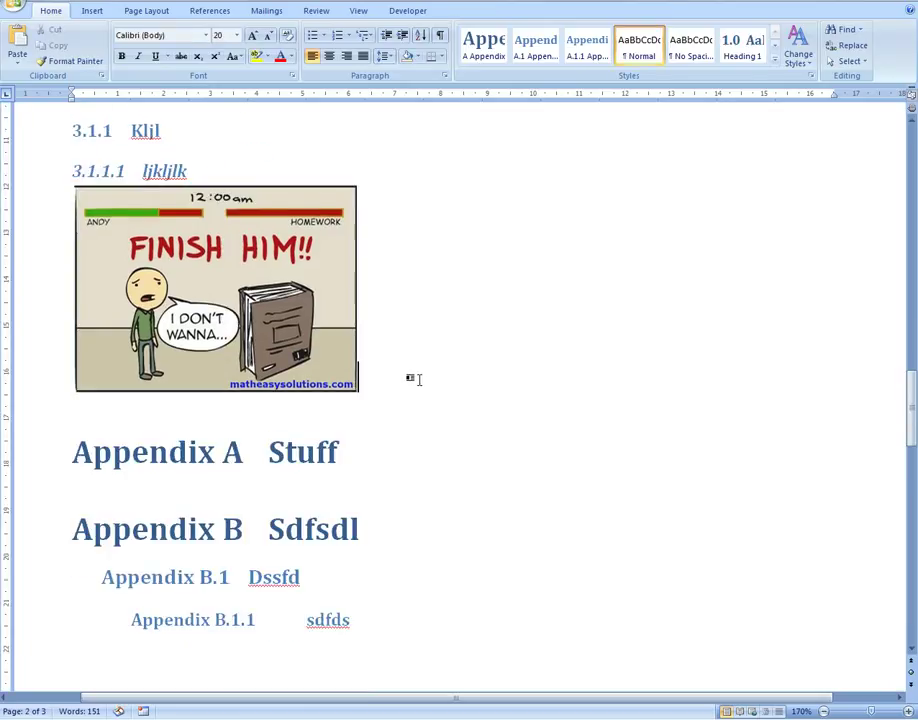
key(Return)
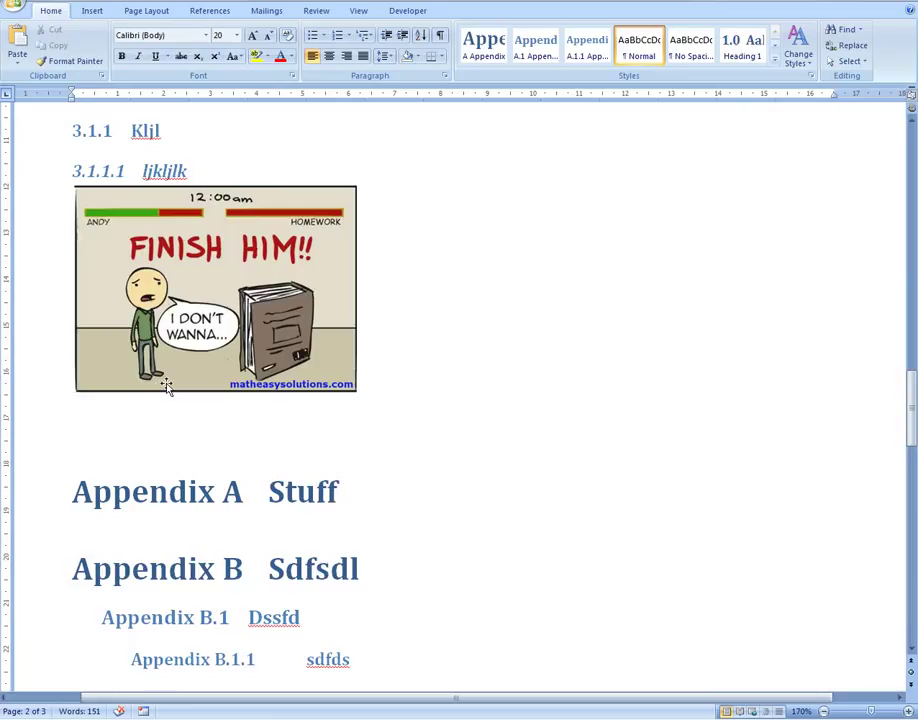
scroll(140, 250, up, 3)
scroll(148, 322, down, 2)
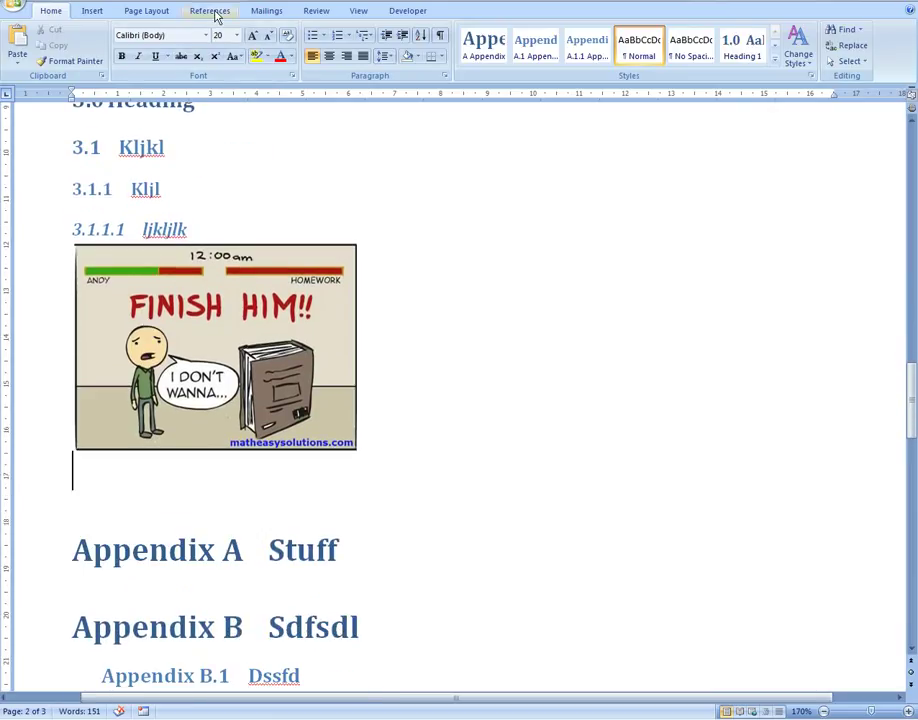
click(219, 14)
click(391, 58)
click(160, 268)
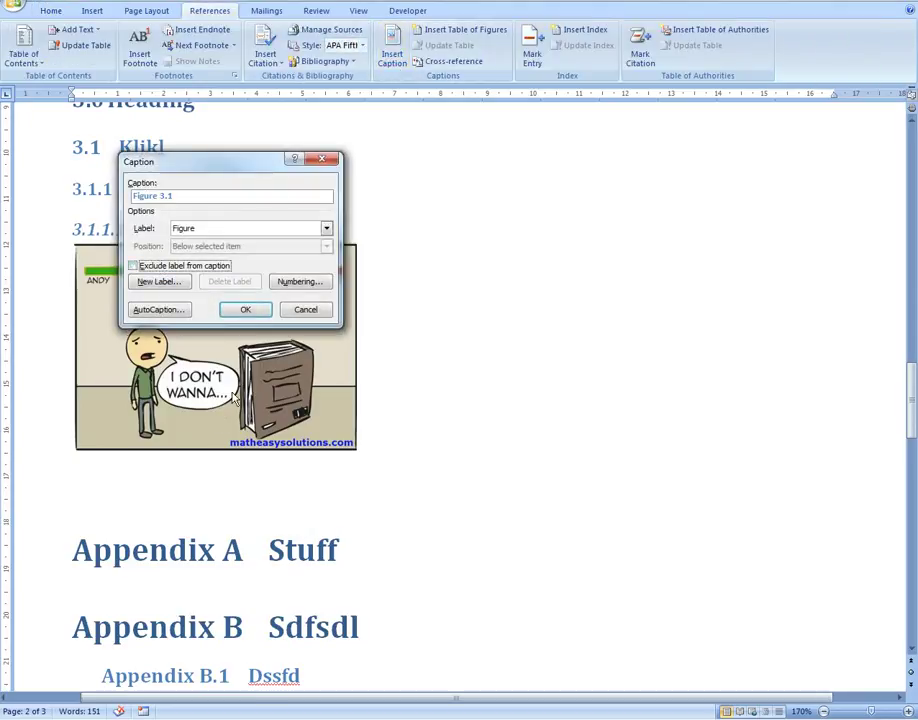
click(240, 311)
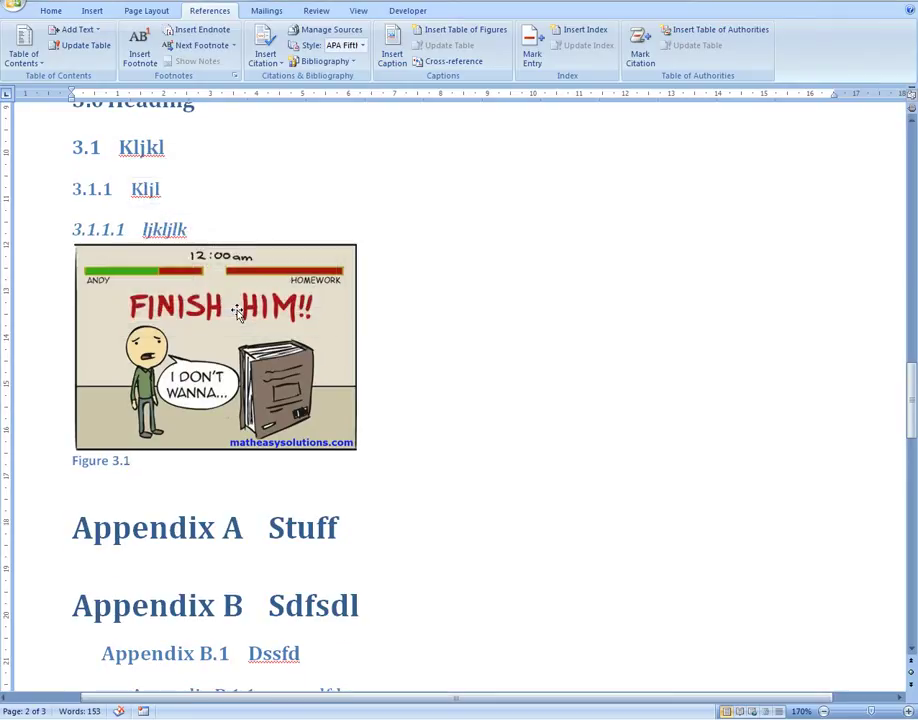
text(:)
text(Finish him)
Step: Insert a second Figure caption on a new line directly below the "Finish him" caption
key(Return)
click(391, 55)
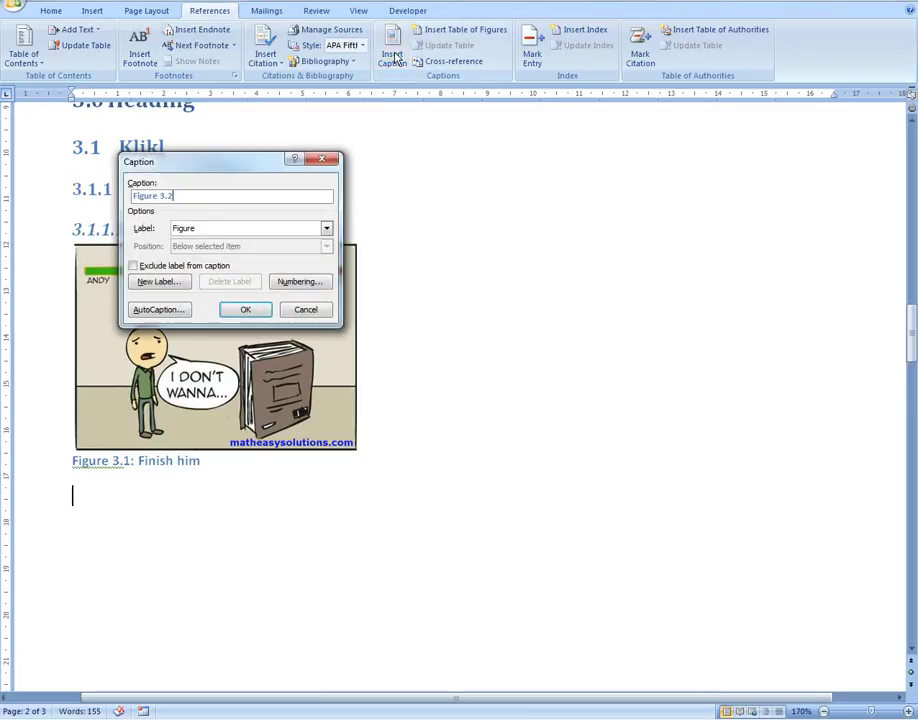
click(245, 318)
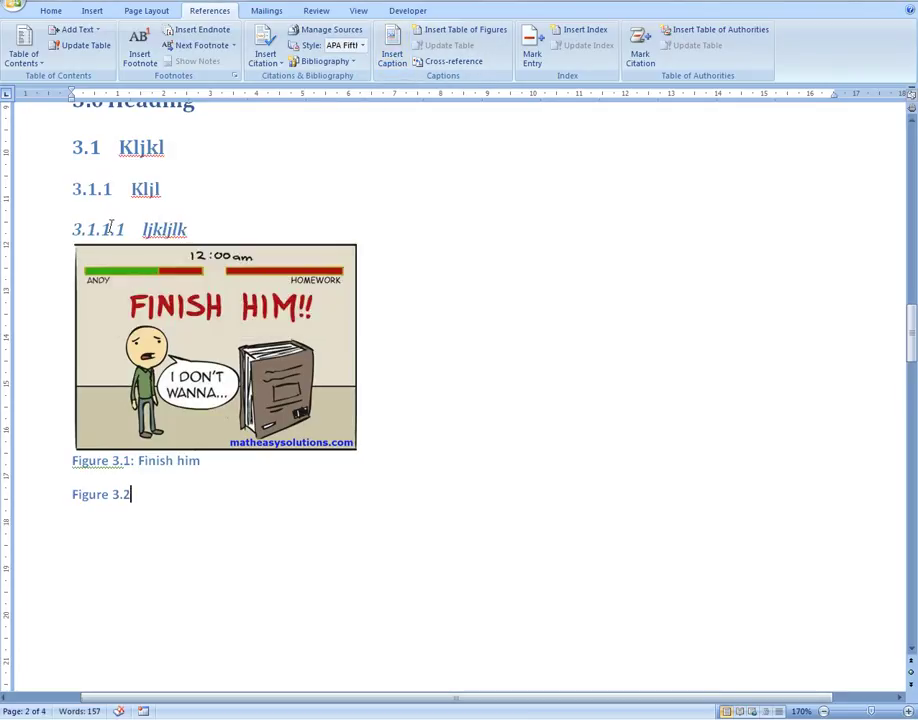
Step: Insert a Figure caption on a new line under the level-four heading 2.1.1.1
scroll(85, 148, up, 2)
click(88, 156)
scroll(86, 168, up, 4)
click(297, 313)
key(Return)
click(390, 55)
key(Return)
Step: Insert a Figure caption below the Appendix B.1.1 heading
scroll(187, 277, down, 6)
scroll(187, 277, down, 5)
scroll(296, 243, up, 3)
click(375, 490)
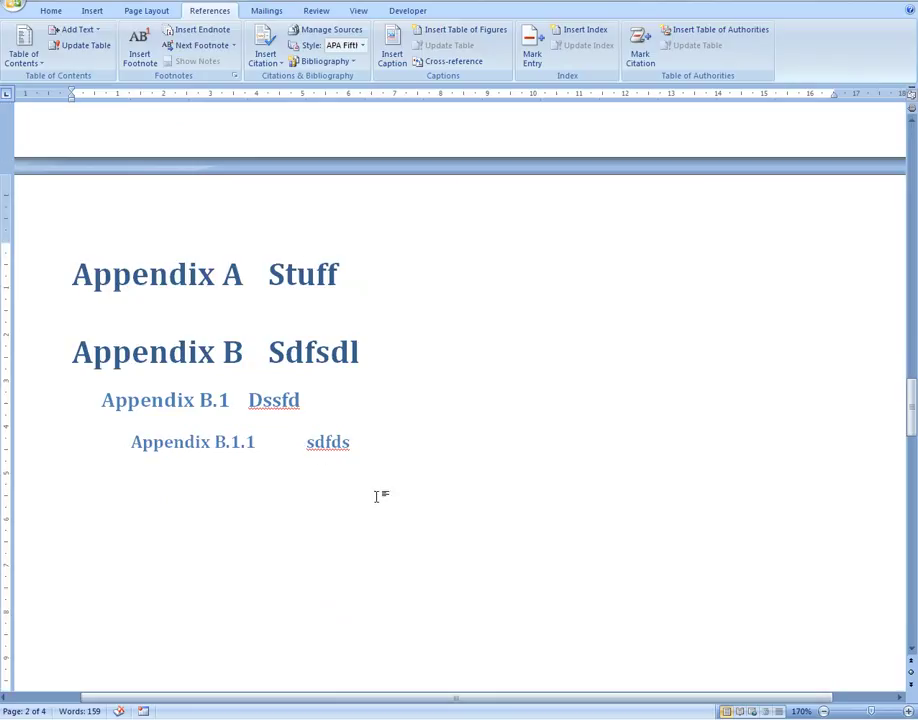
click(398, 62)
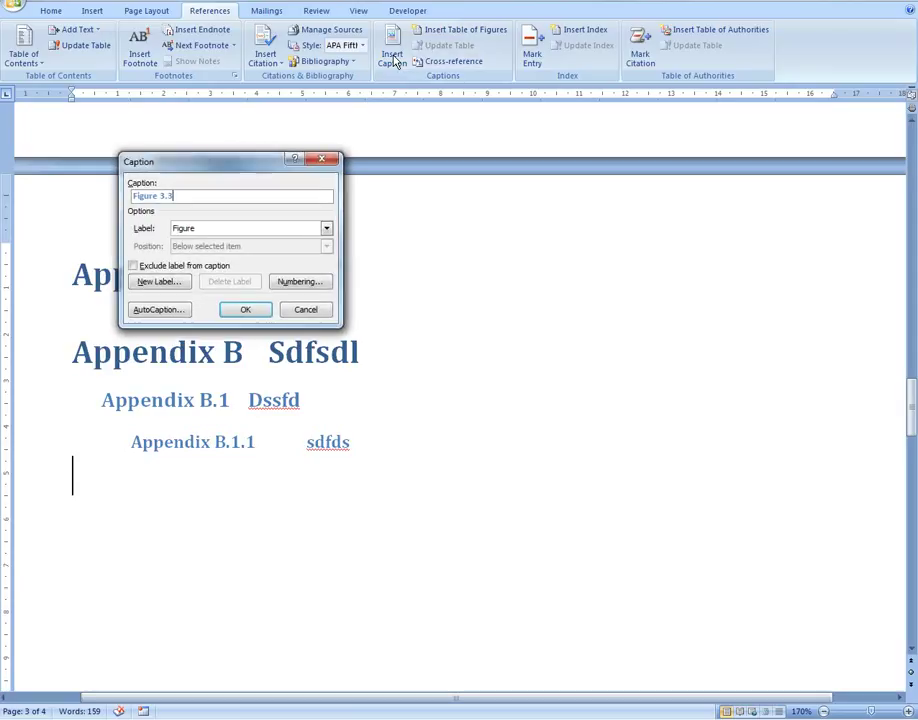
key(Return)
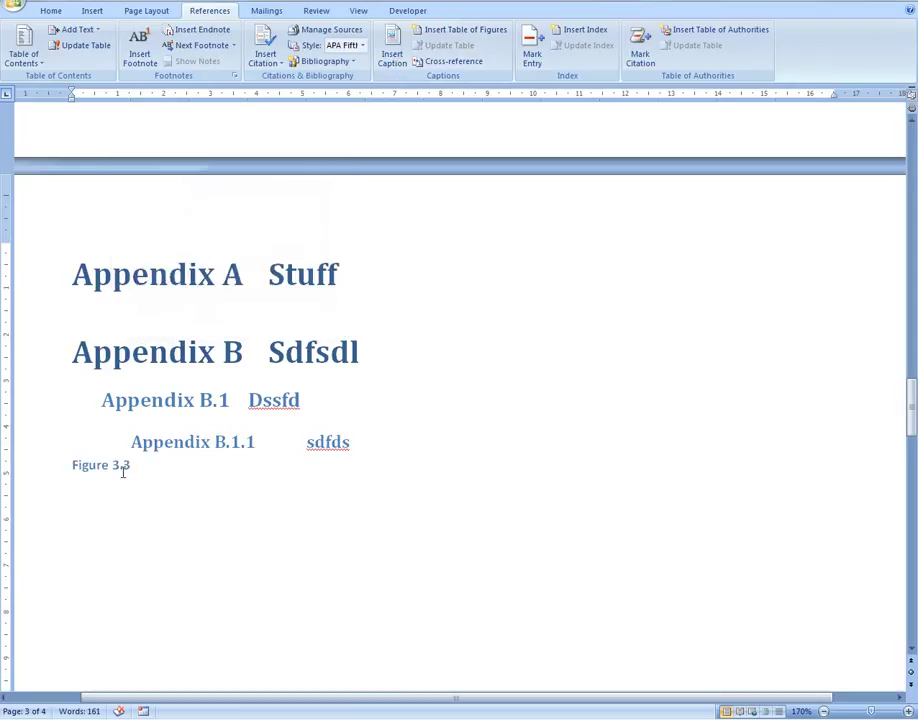
Step: Copy the comic picture above the "Finish him" caption
scroll(100, 516, up, 1)
scroll(122, 507, up, 14)
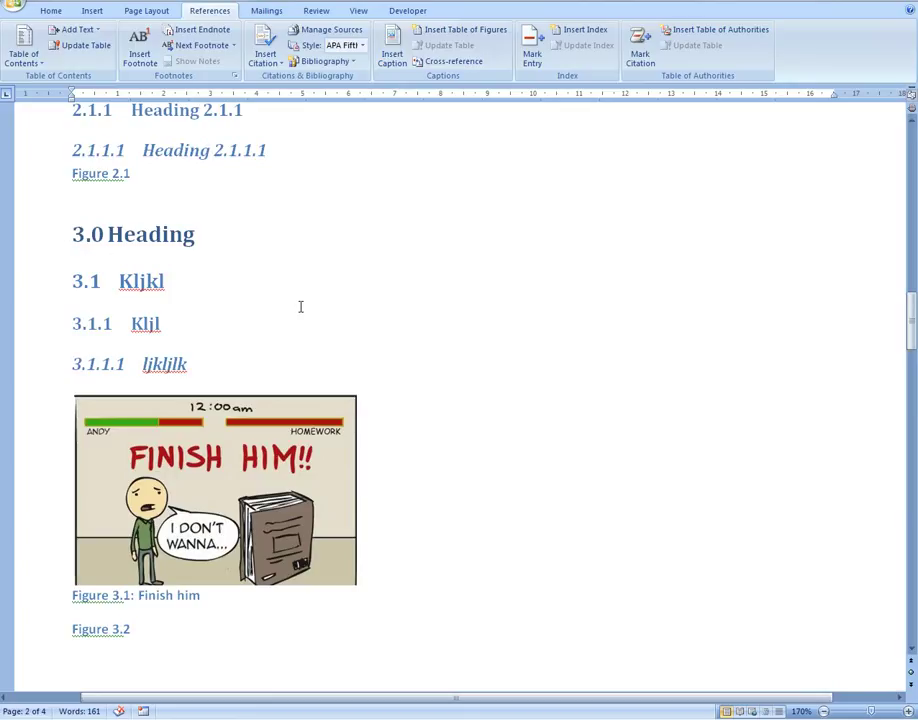
scroll(306, 310, down, 12)
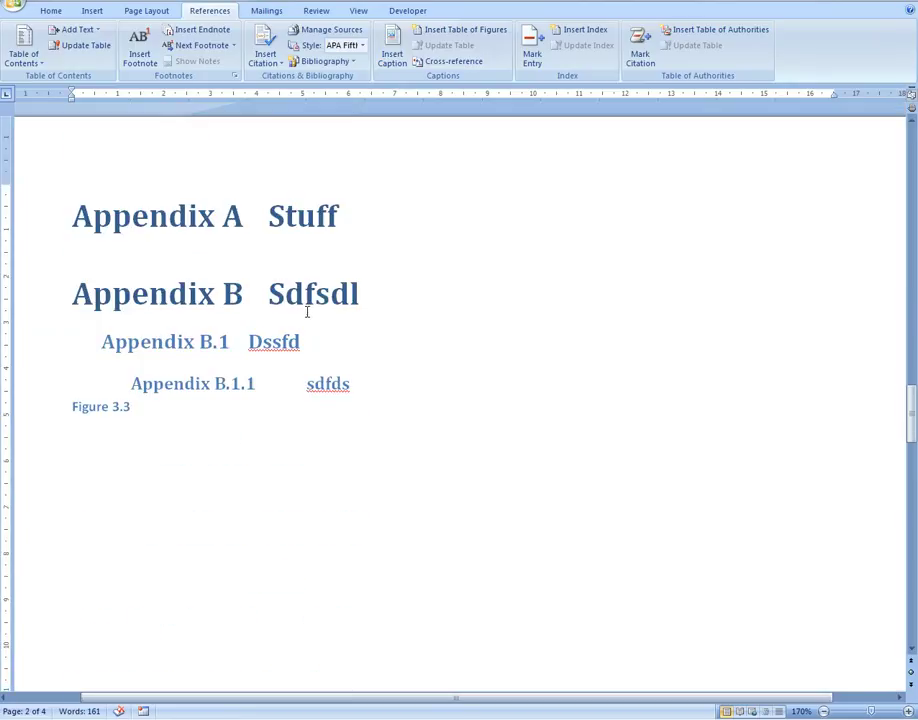
scroll(134, 414, up, 3)
scroll(224, 346, up, 15)
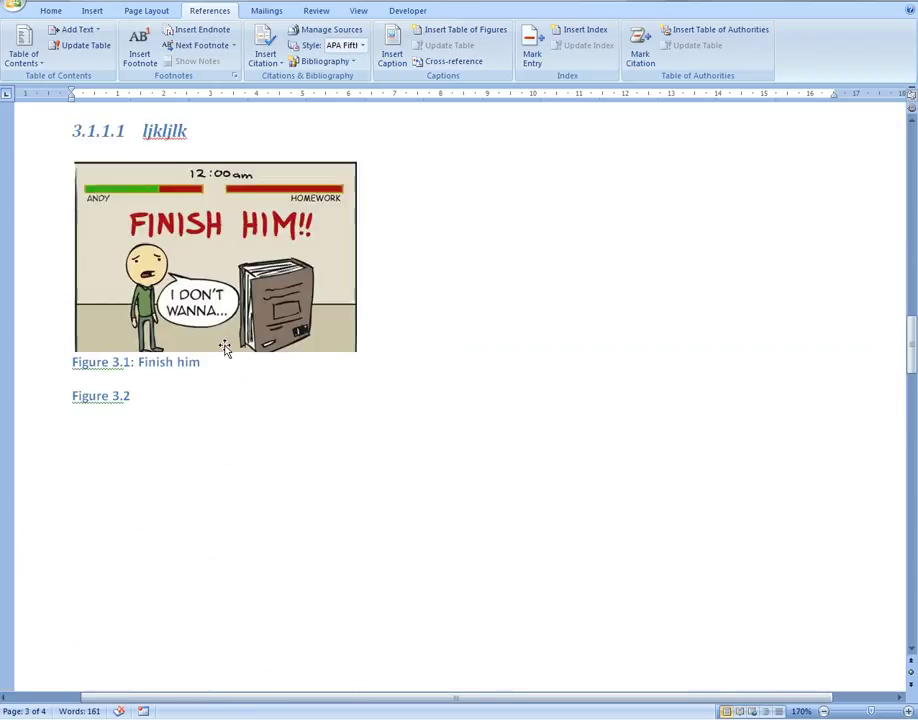
click(192, 316)
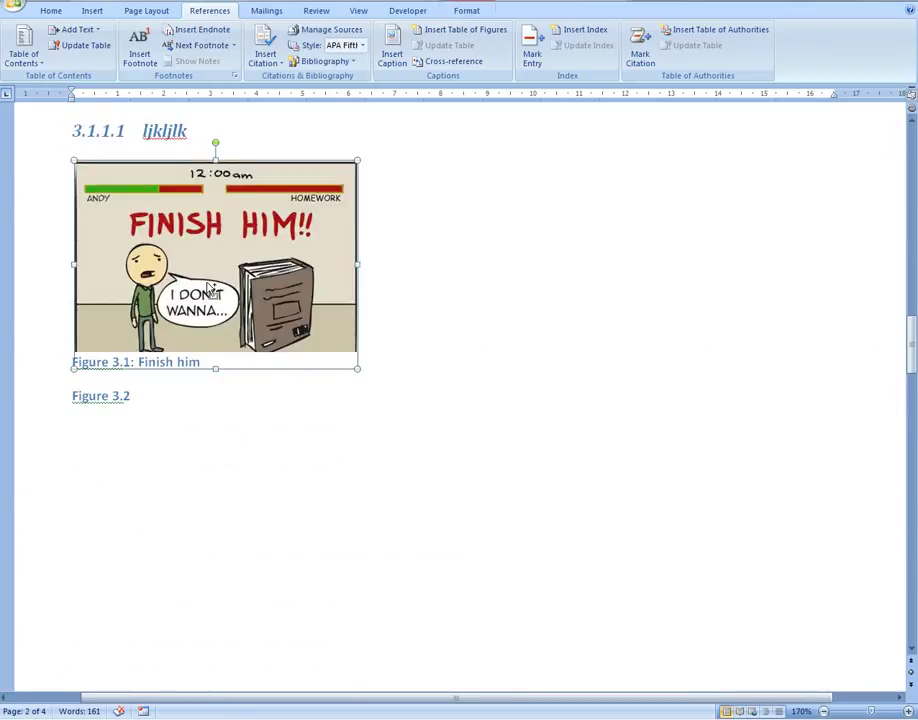
scroll(219, 250, down, 15)
scroll(188, 245, down, 6)
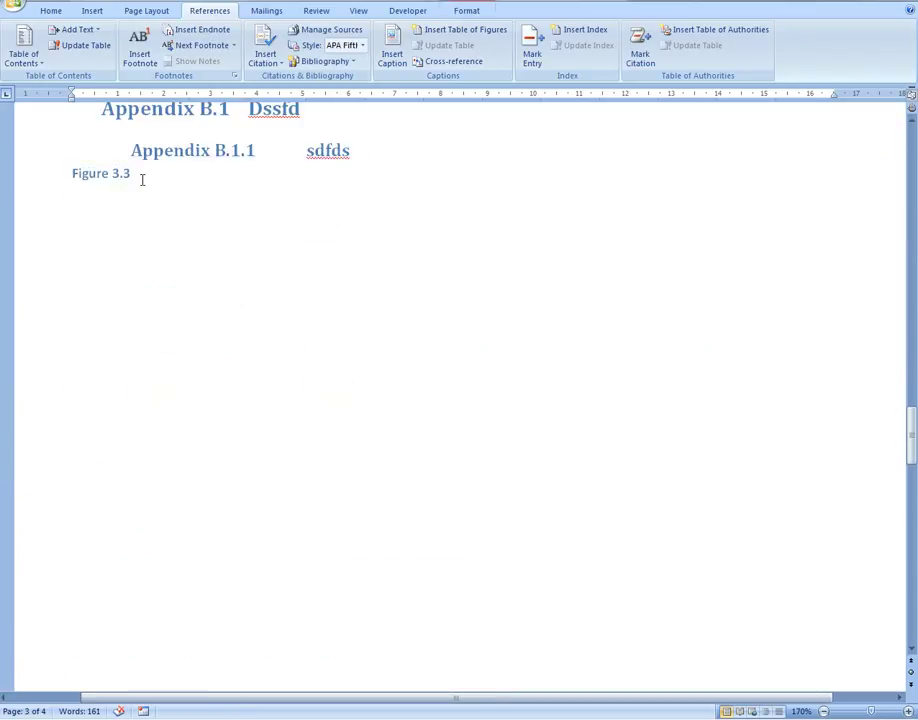
Step: Delete the Figure caption below the Appendix B.1.1 heading
key(BackSpace)
key(BackSpace)
key(BackSpace)
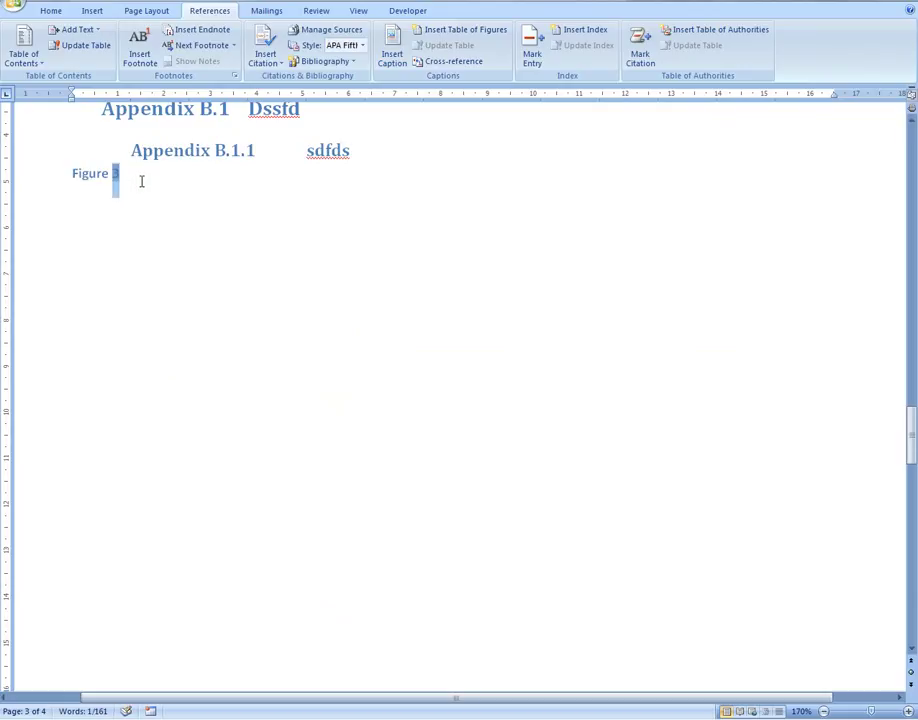
key(BackSpace)
key(BackSpace)
key(BackSpace)
key(BackSpace)
key(BackSpace)
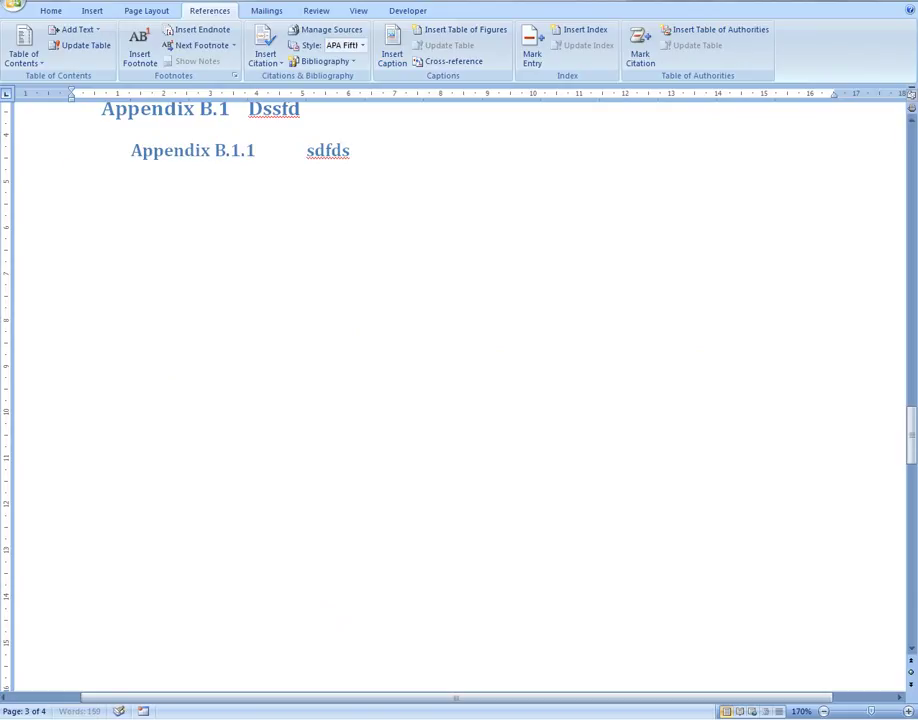
Step: Paste the comic picture below the Appendix B.1.1 heading, center it and start a new line beneath it
scroll(141, 181, up, 4)
key(ctrl+v)
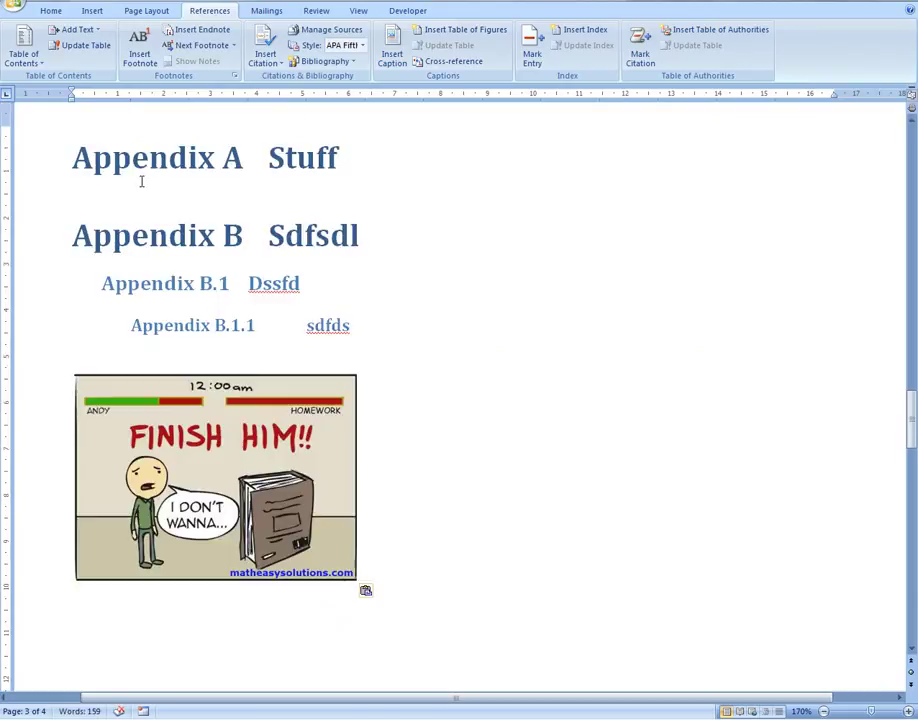
key(ctrl+e)
key(Return)
Step: Insert a centered Figure caption below the appendix picture, completed with the text ": sdklfjsdlkfj"
scroll(456, 100, down, 4)
scroll(446, 82, up, 2)
click(55, 11)
click(209, 11)
click(398, 62)
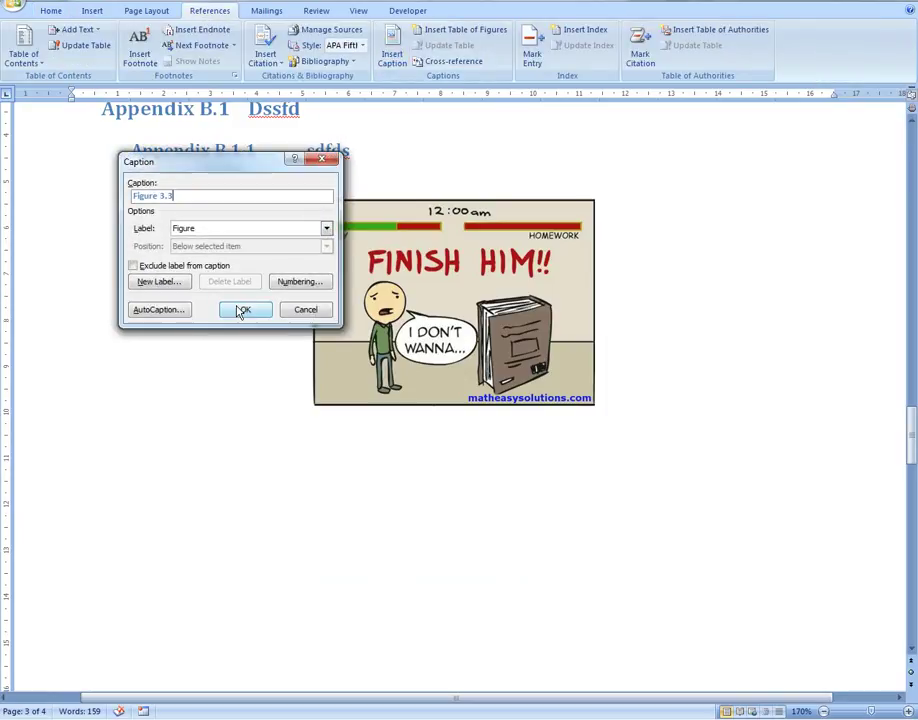
click(300, 230)
click(295, 234)
click(244, 310)
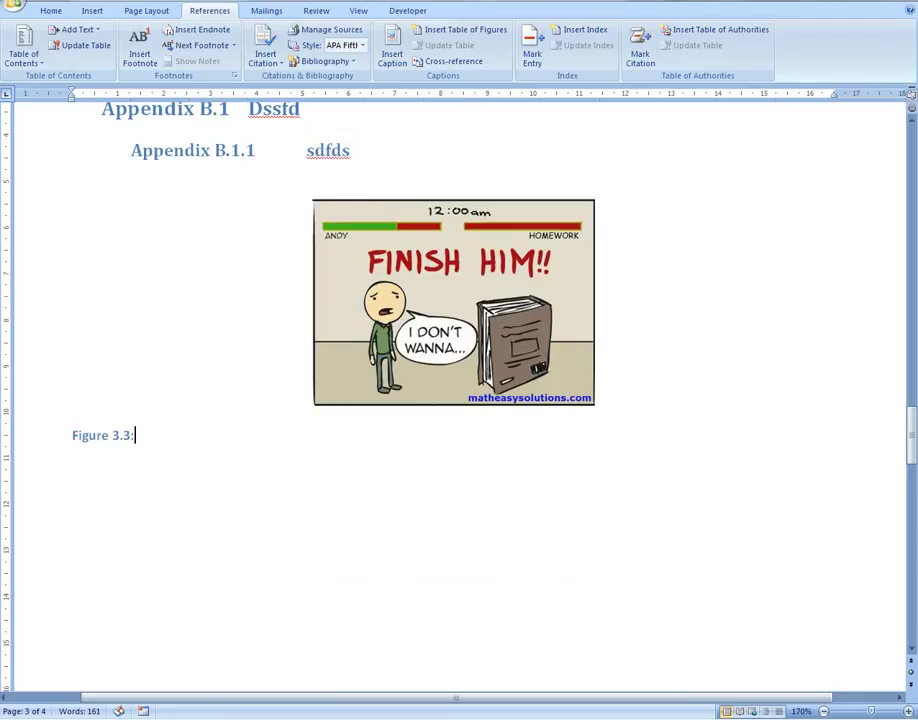
key(ctrl+e)
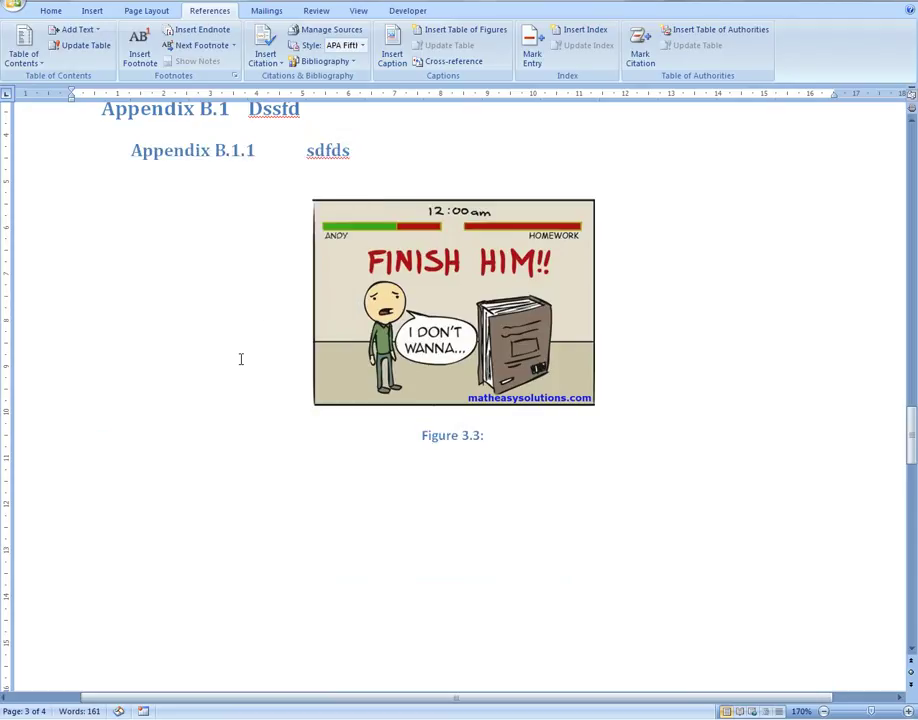
text(sdklfjsdlkfj)
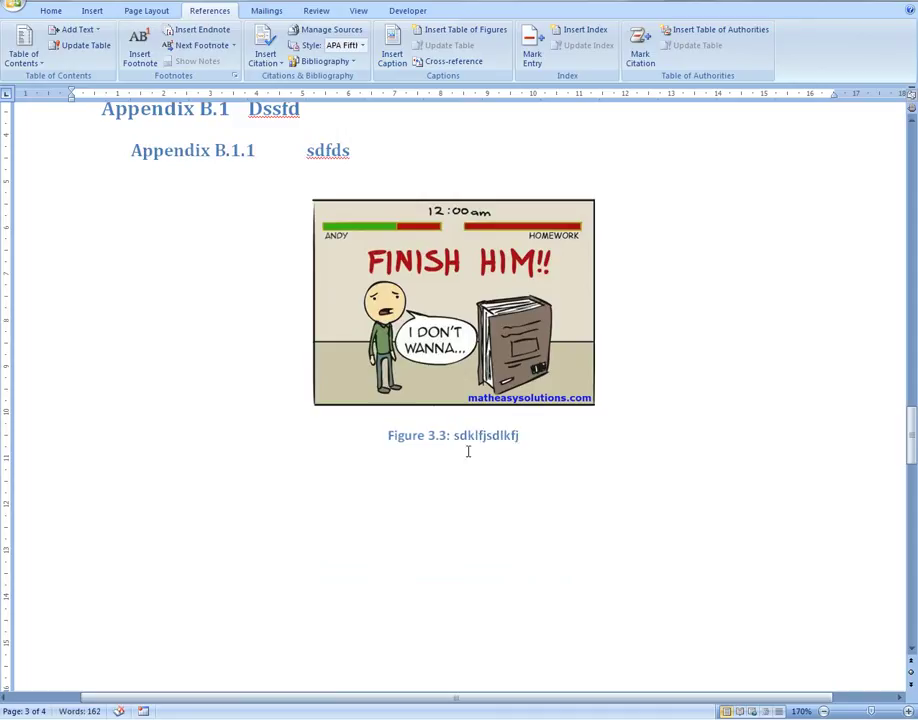
Step: Edit the chapter-number field in the appendix caption to reference the A Appendix style and preserve formatting during updates
drag(446, 437, 431, 437)
right_click(437, 438)
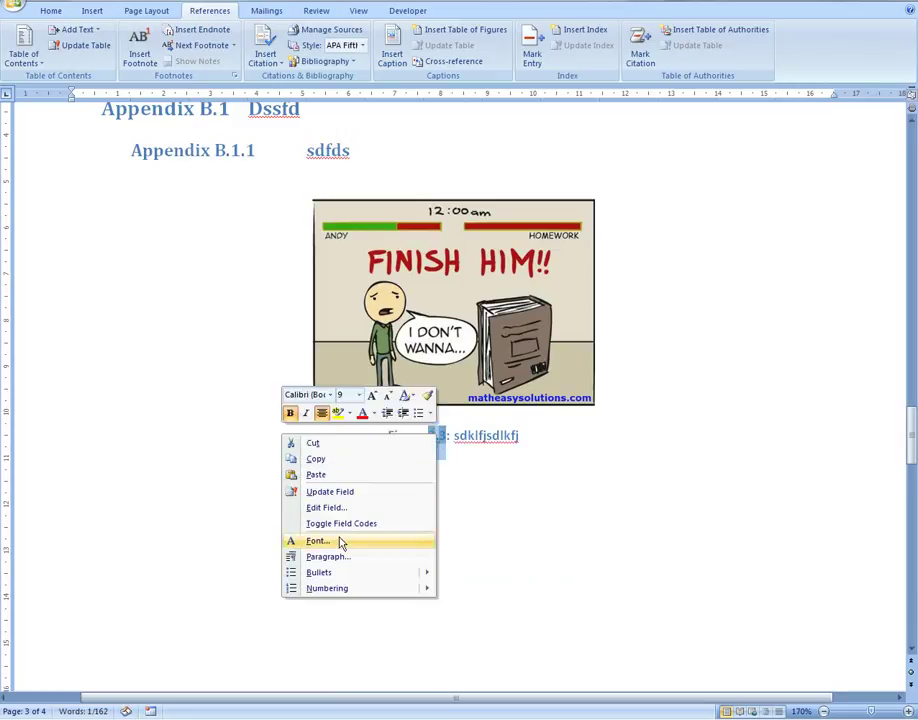
click(327, 508)
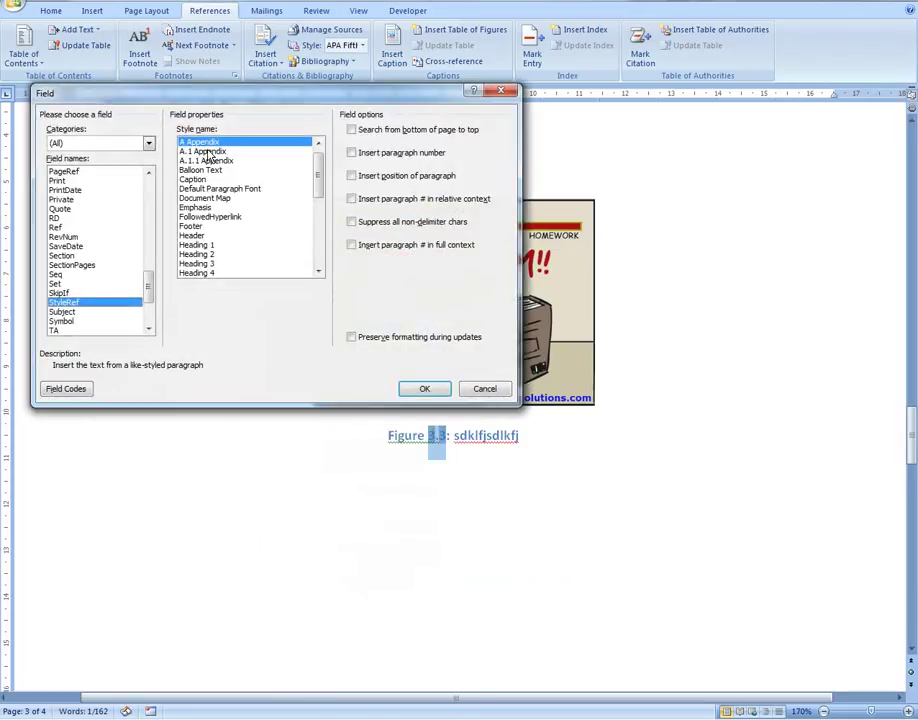
scroll(222, 170, up, 4)
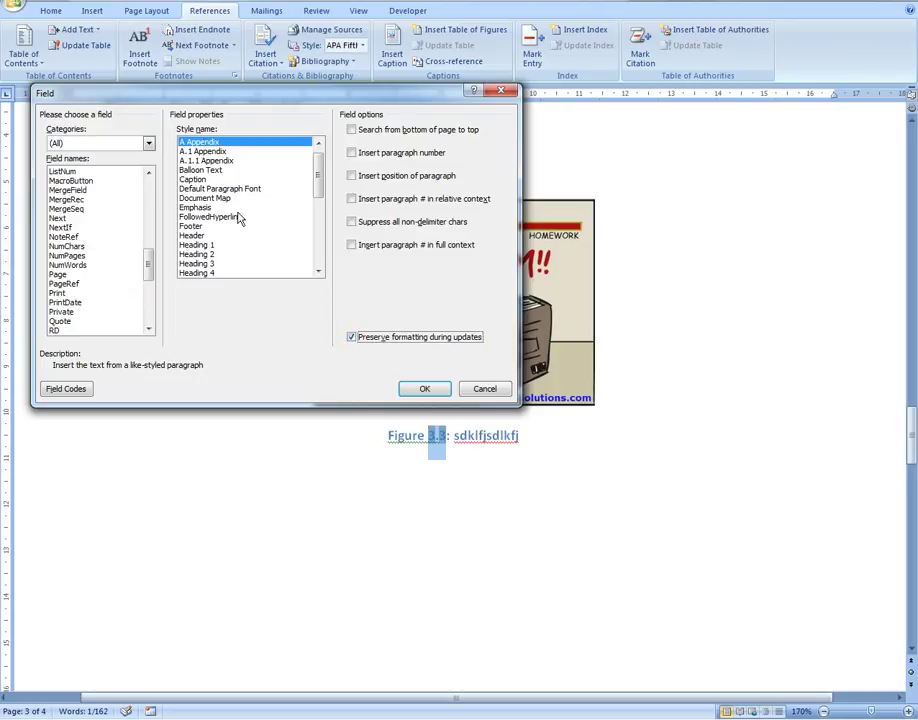
click(196, 244)
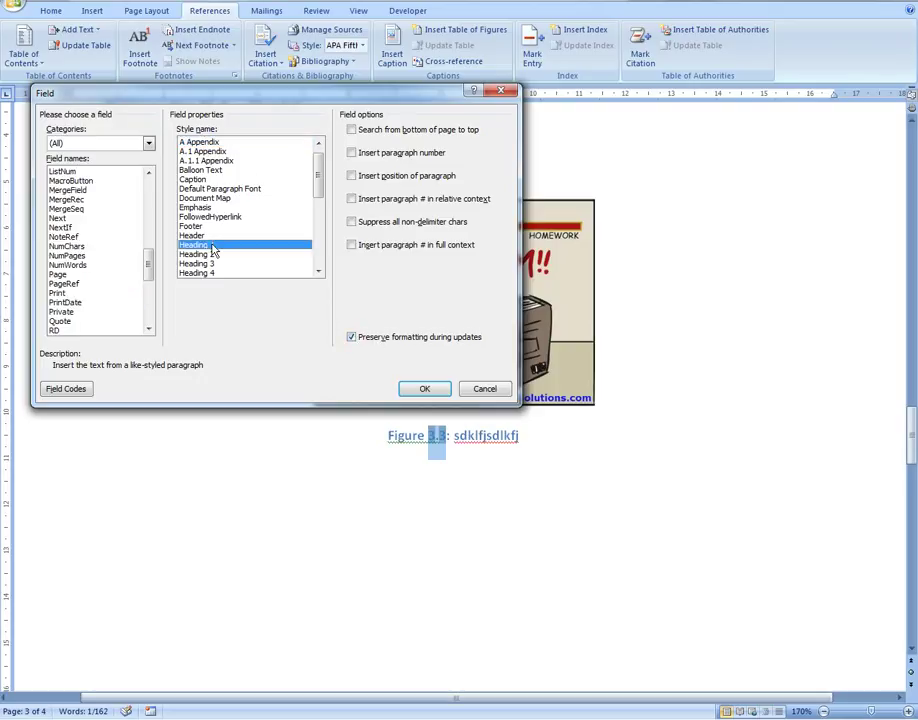
click(203, 151)
click(203, 142)
click(424, 388)
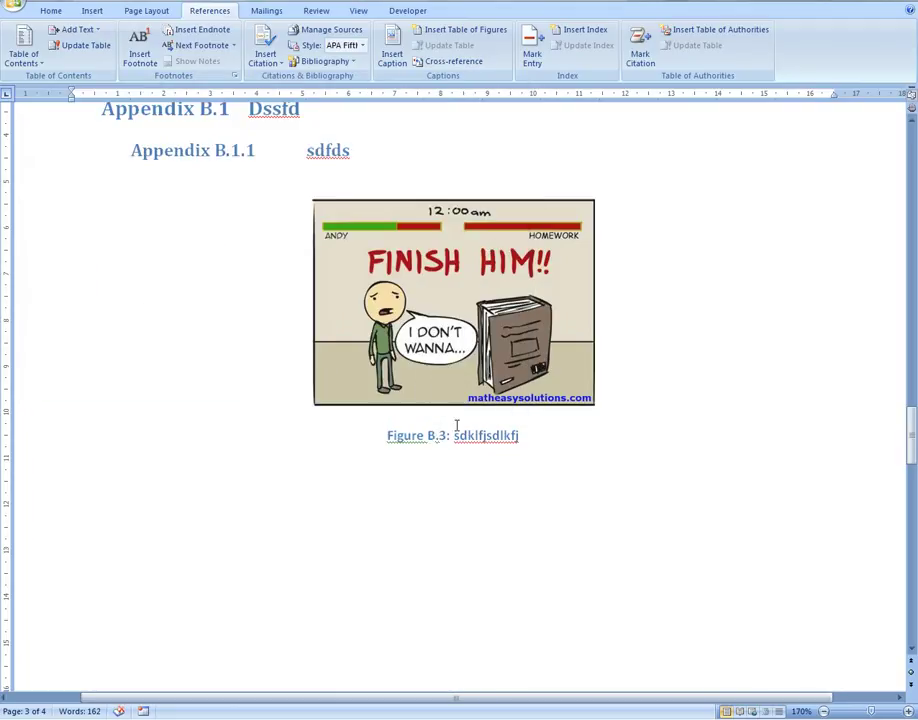
Step: Review the StyleRef field settings of the appendix figure caption's chapter letter
click(445, 433)
right_click(437, 434)
click(324, 504)
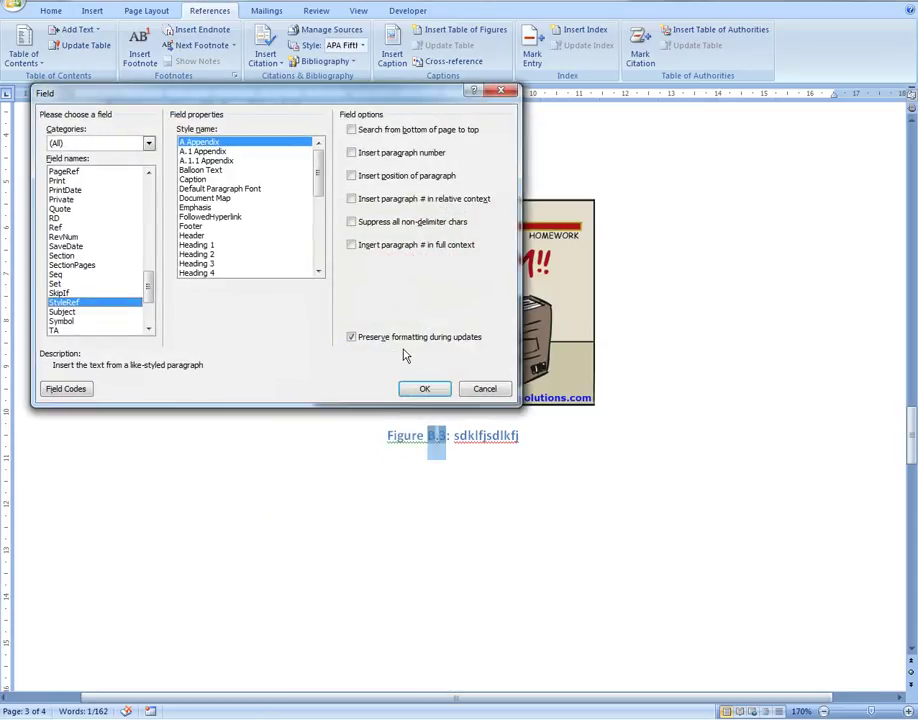
click(424, 388)
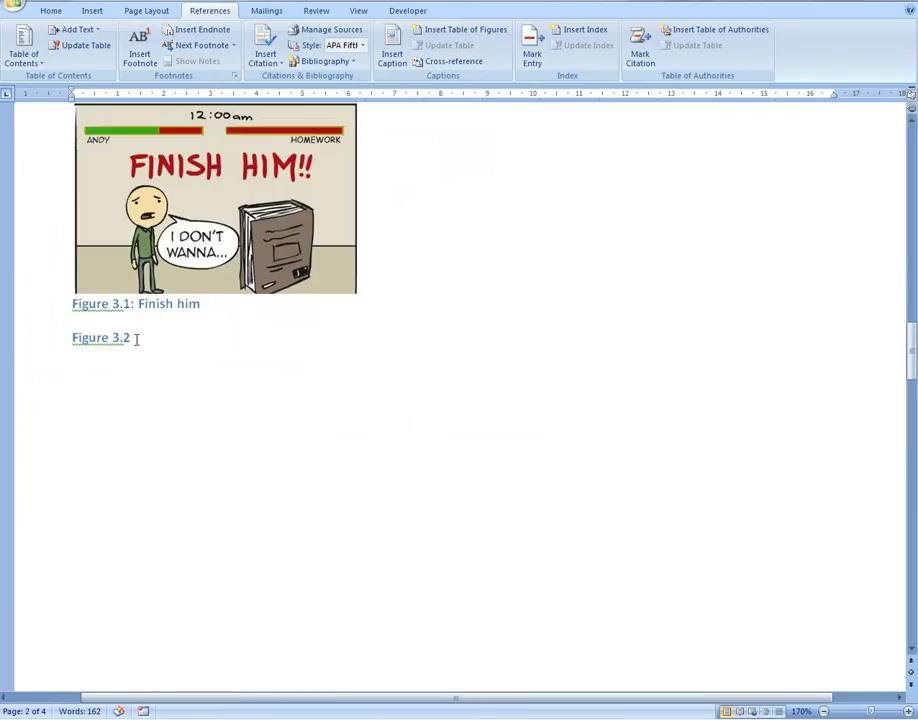
Step: Review the field settings of the chapter number in the Figure 3.2 caption, leaving them as they are
click(136, 339)
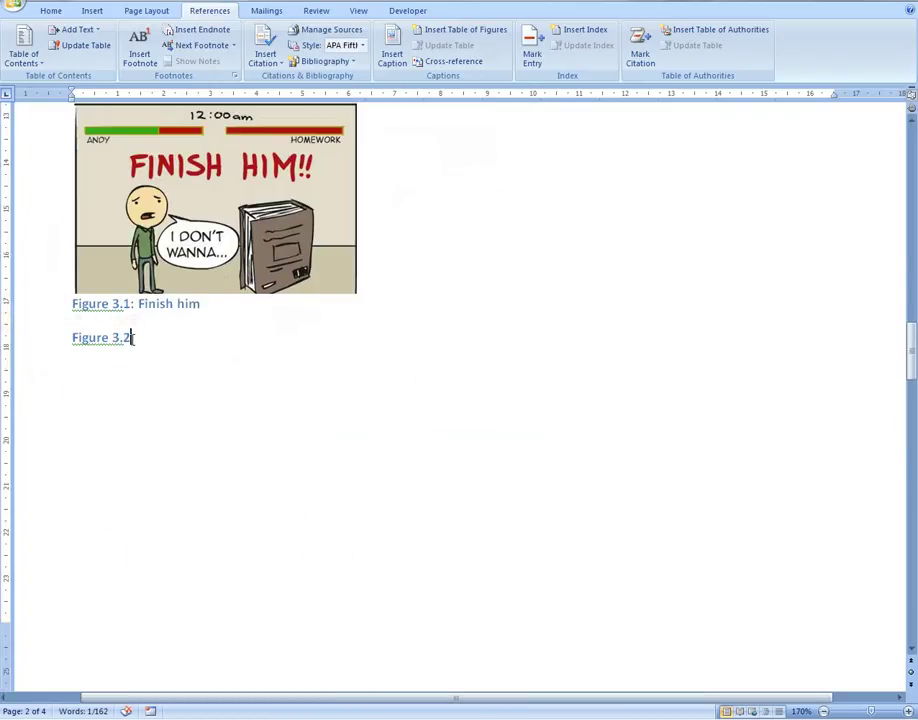
drag(141, 339, 113, 340)
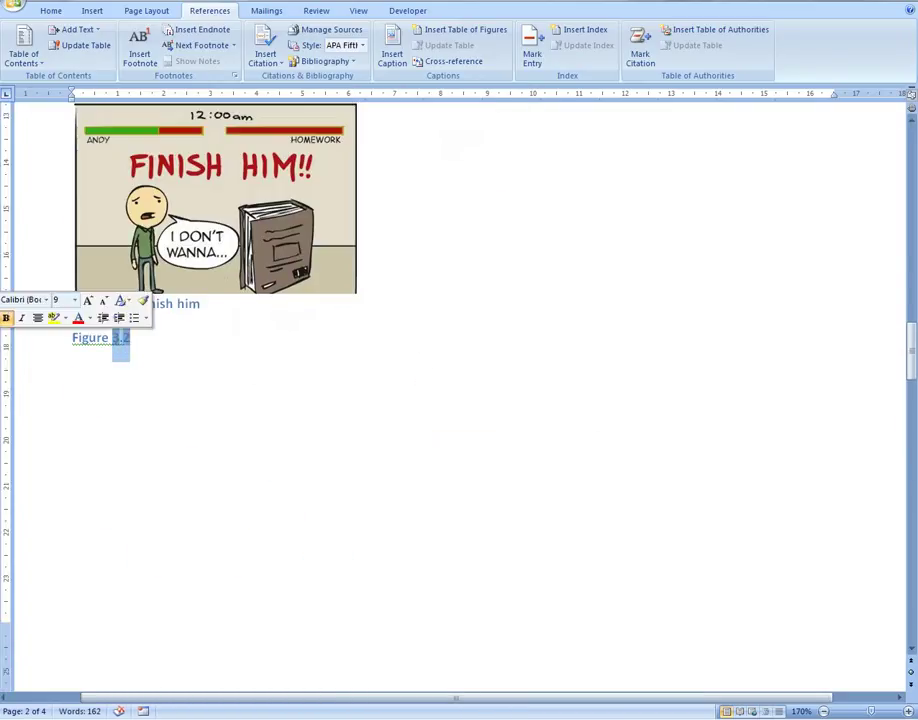
right_click(120, 345)
click(170, 450)
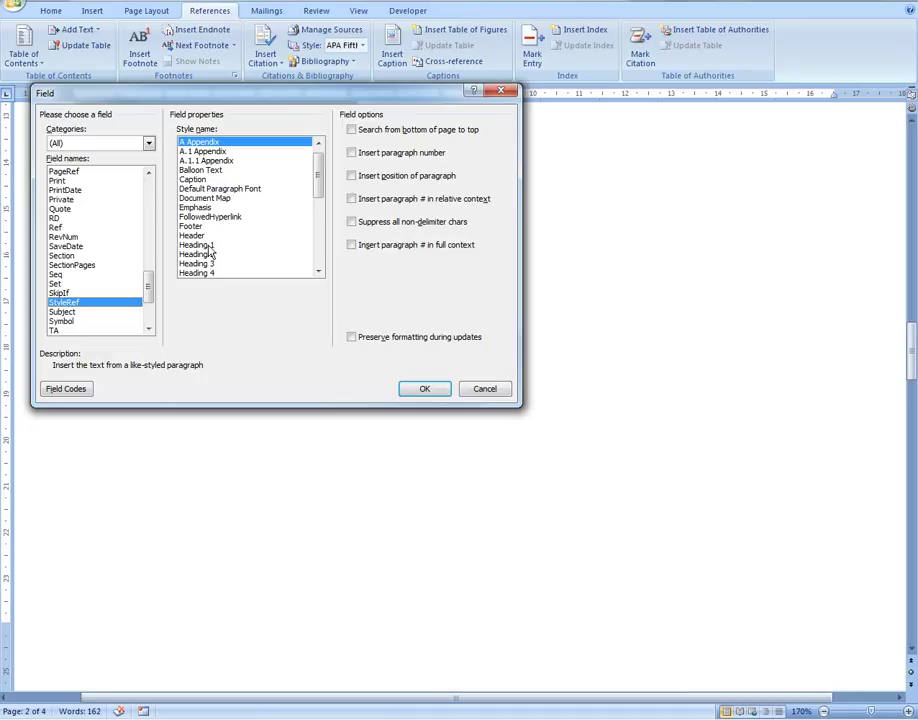
click(485, 389)
Step: Check the chapter letter's field settings in the caption below the appendix picture and close them without changes
scroll(464, 360, down, 10)
scroll(464, 360, up, 3)
drag(450, 383, 426, 385)
right_click(435, 388)
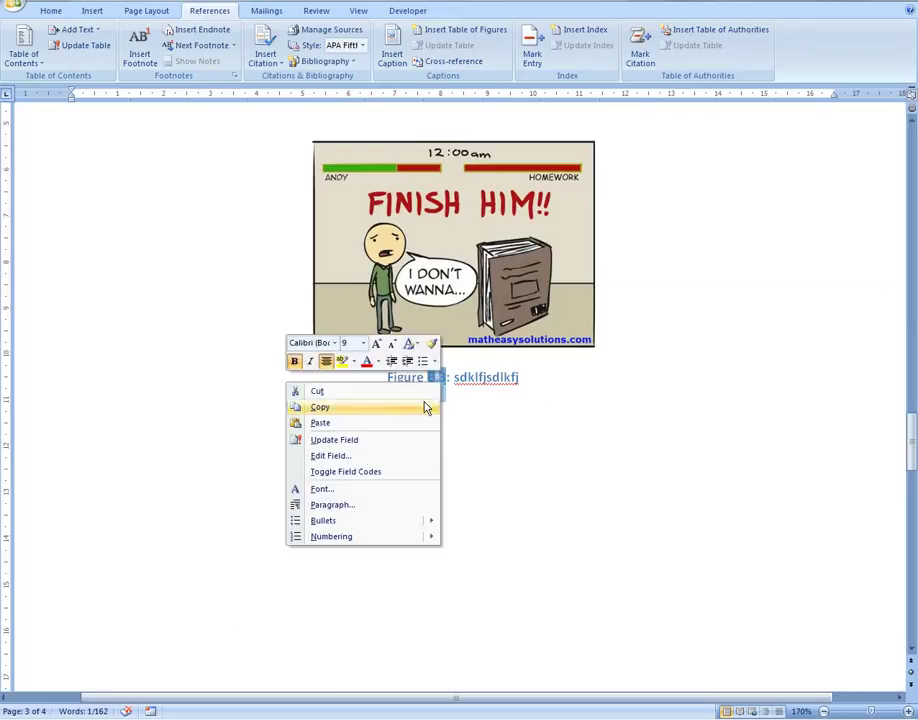
click(363, 456)
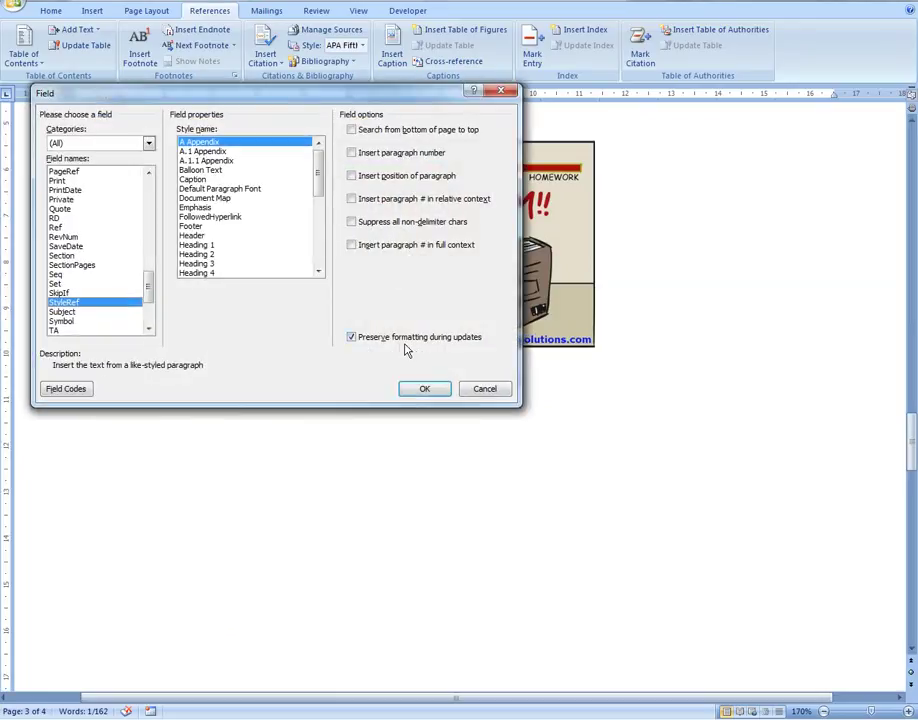
click(483, 389)
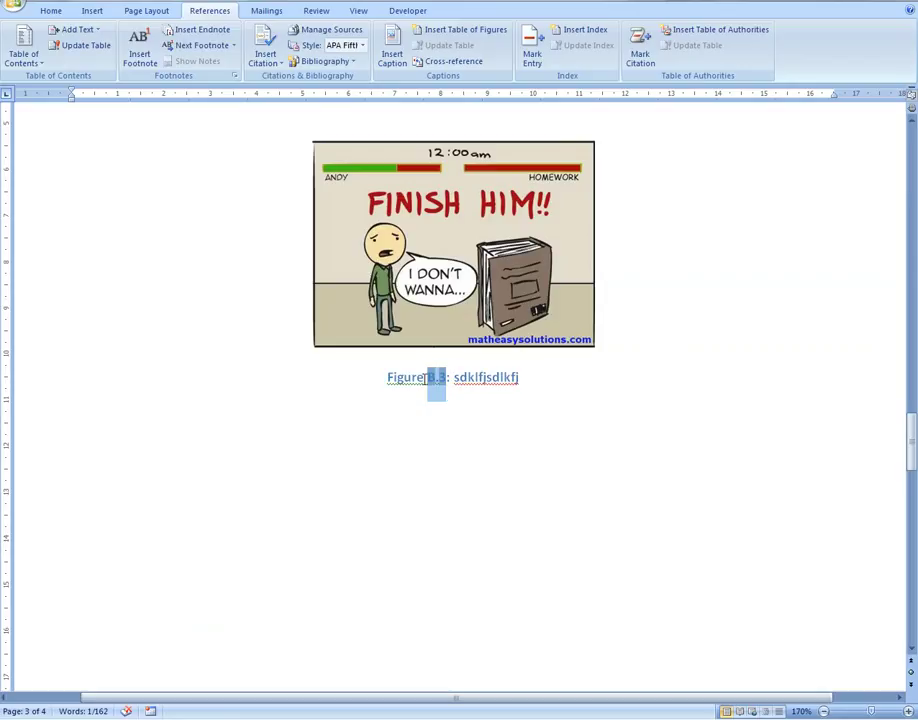
Step: Update the number fields in the caption below the appendix picture
right_click(432, 383)
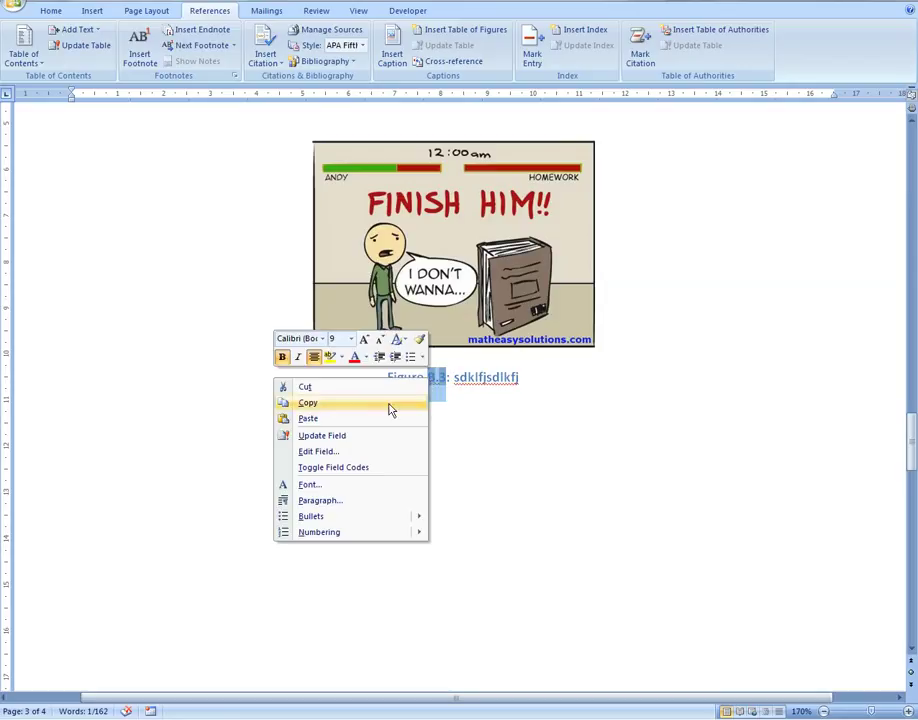
click(325, 441)
click(455, 420)
Step: Insert another Figure caption with the text "lksdfsf" on a new line below the appendix caption and center it
click(527, 380)
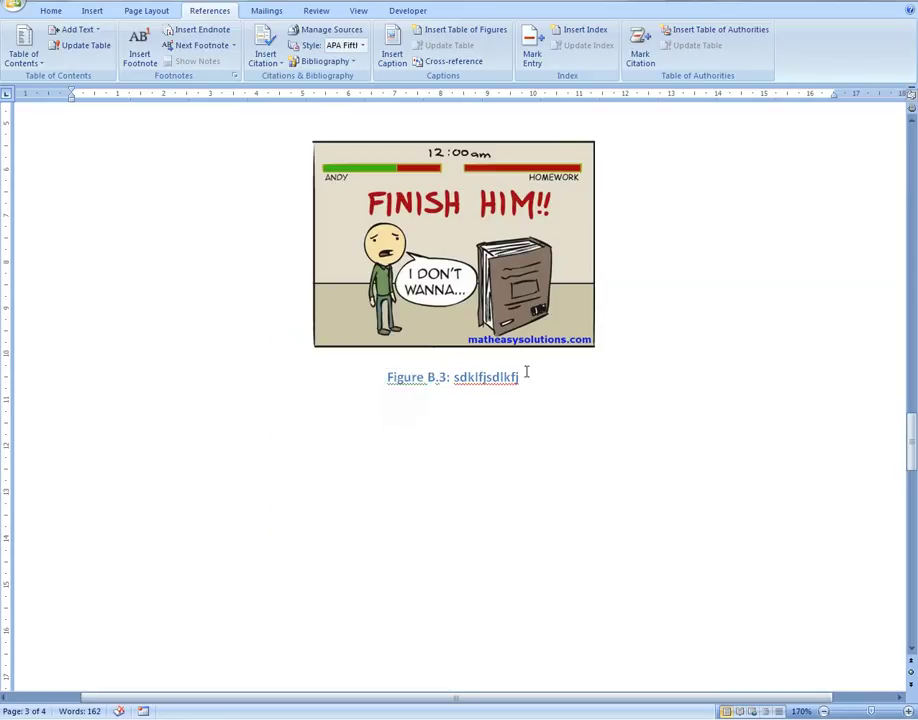
key(Return)
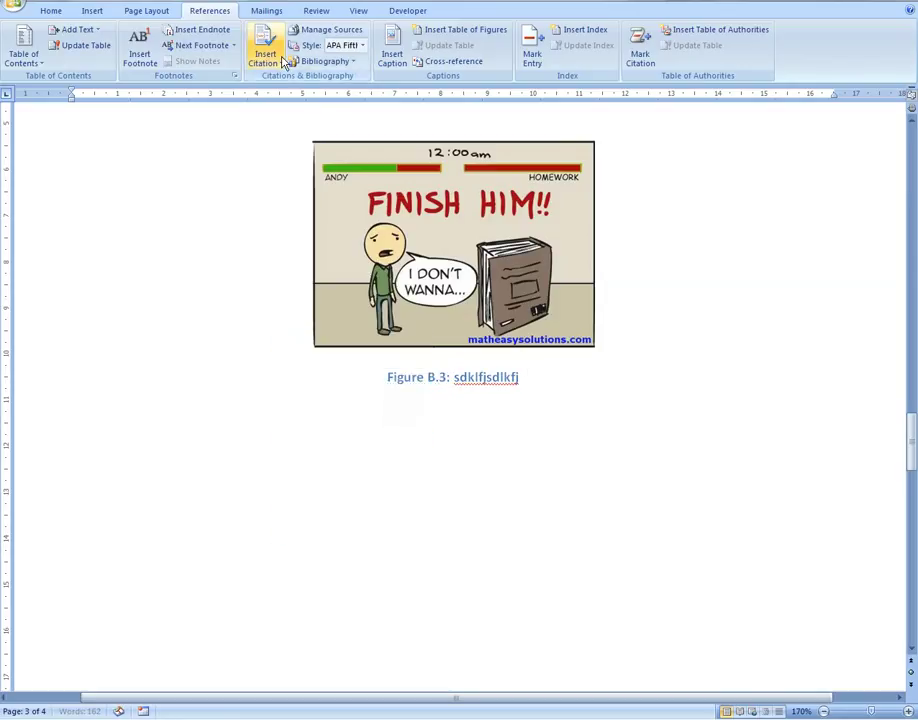
click(391, 58)
key(Return)
text(lksdfsf)
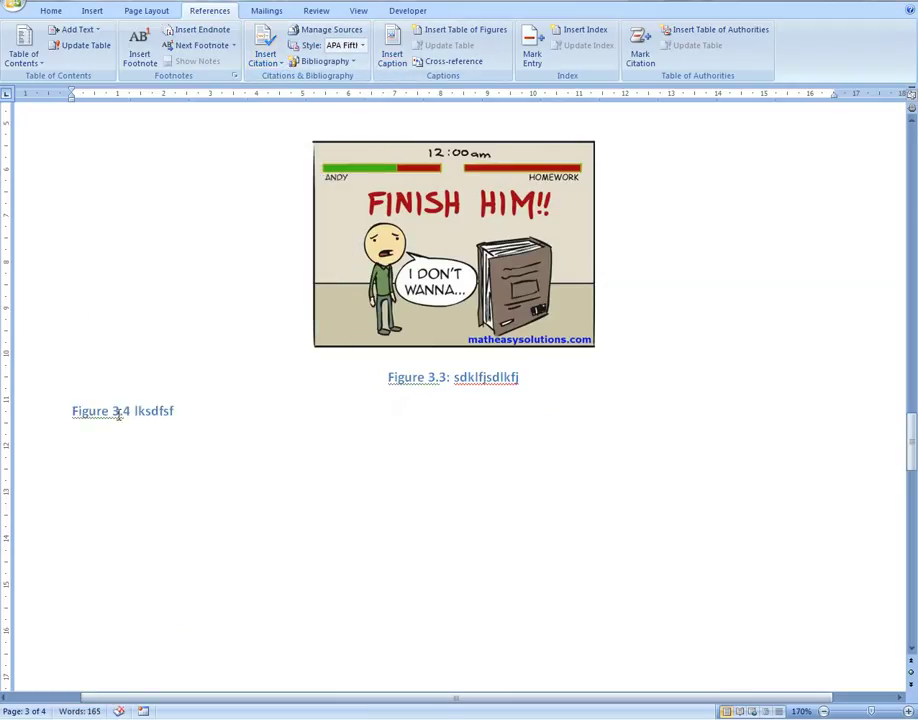
drag(113, 412, 123, 420)
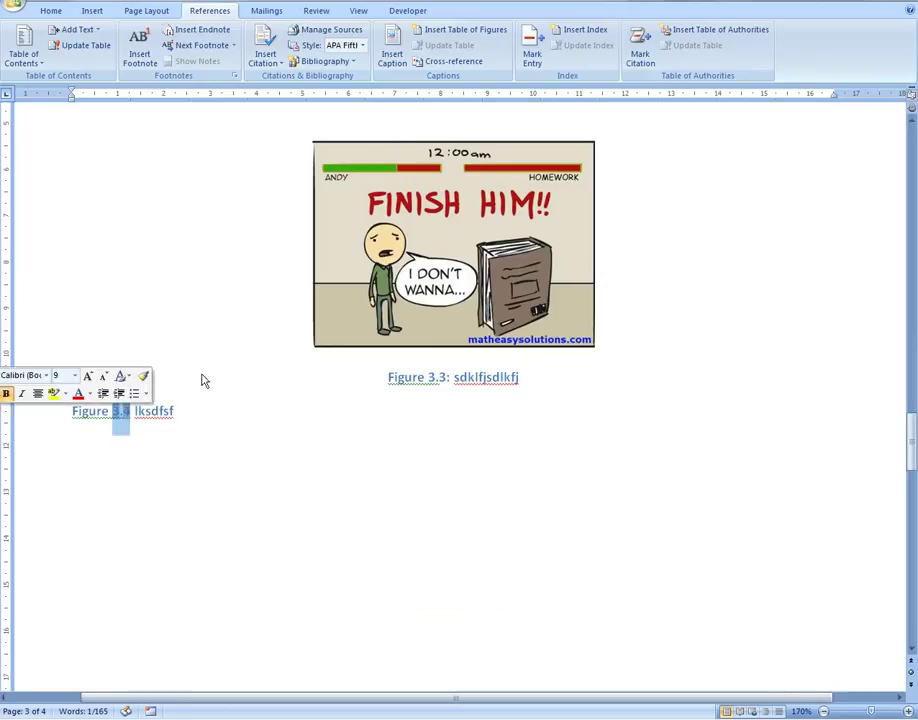
click(73, 411)
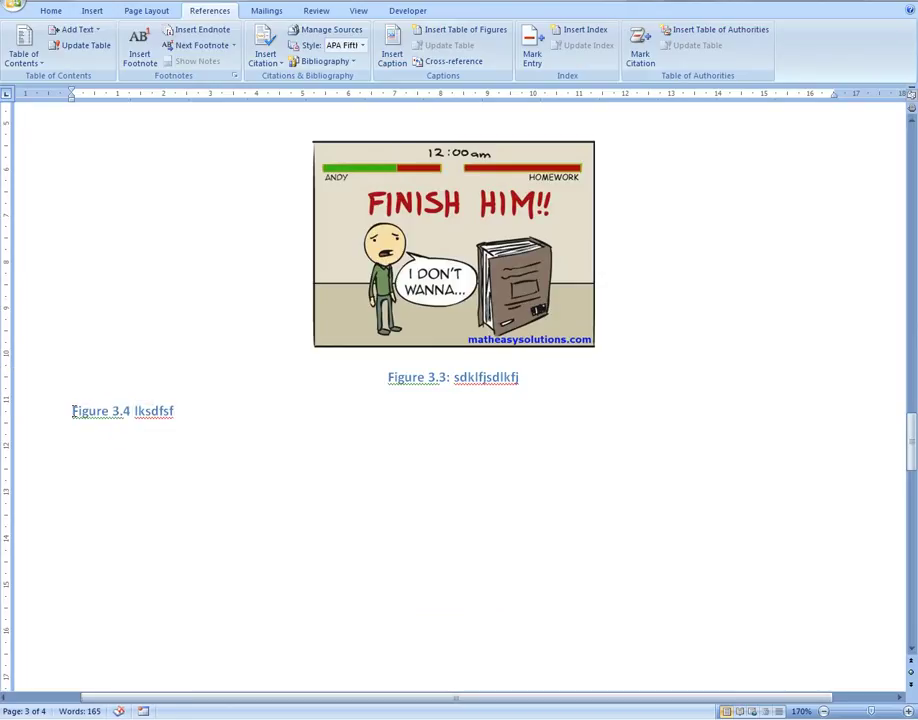
key(ctrl+e)
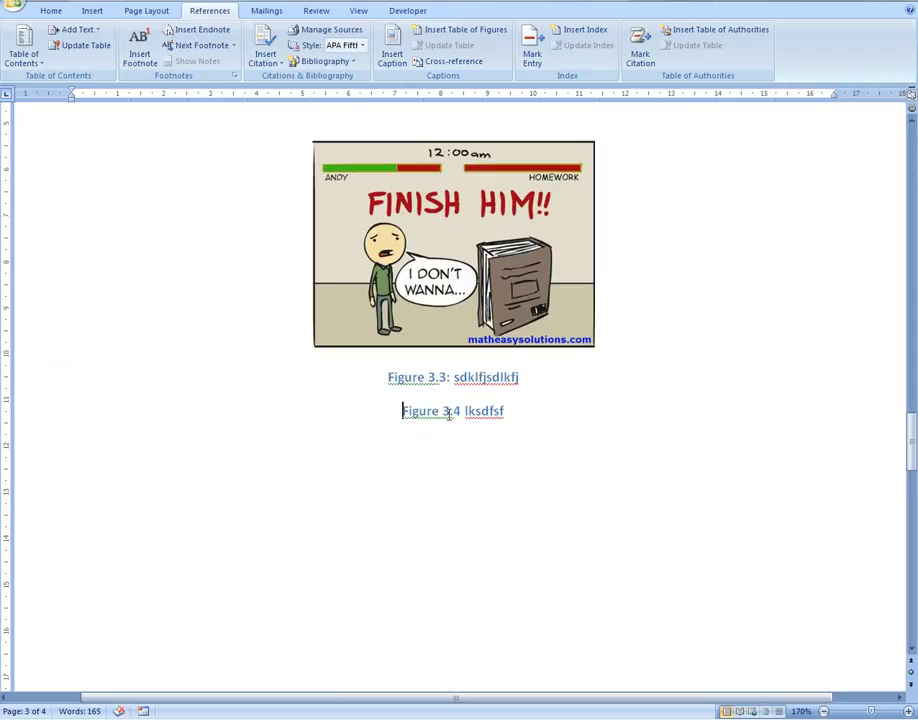
Step: Edit the chapter-number field in the "lksdfsf" caption to reference the A Appendix style and preserve formatting during updates
double_click(445, 411)
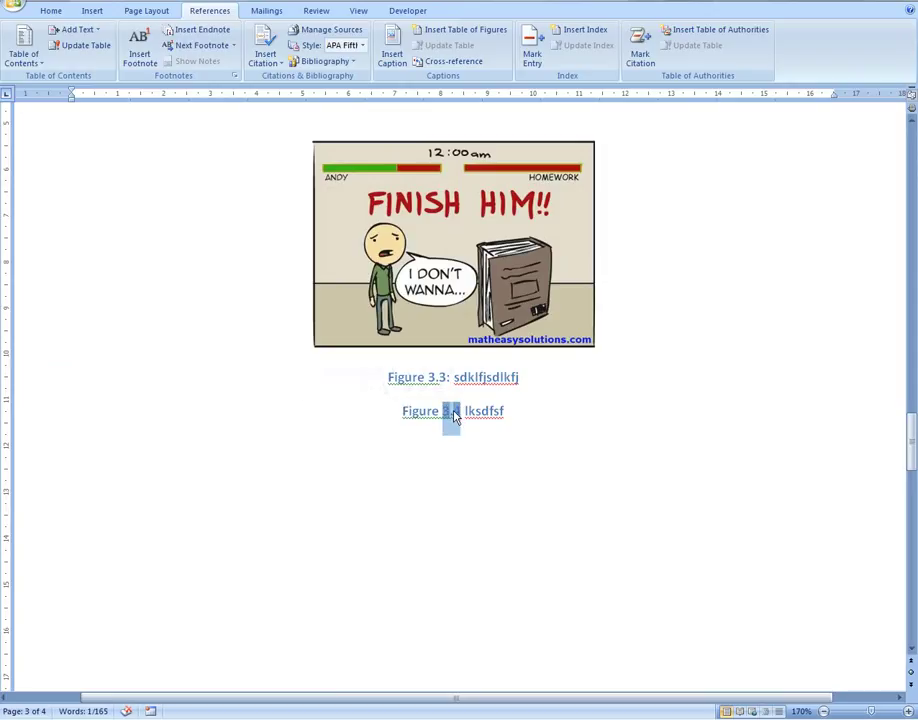
right_click(298, 411)
click(322, 486)
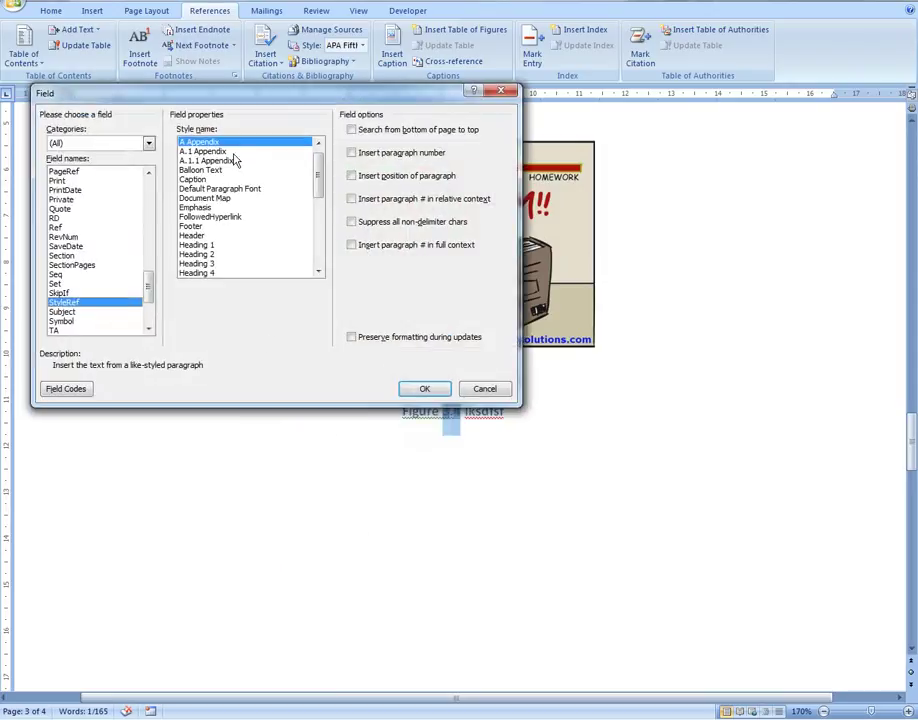
click(351, 337)
click(424, 388)
click(526, 416)
Step: Point the chapter-number field in the "sdklfjsdlkfj" caption to the A Appendix style again, preserving formatting during updates
click(431, 377)
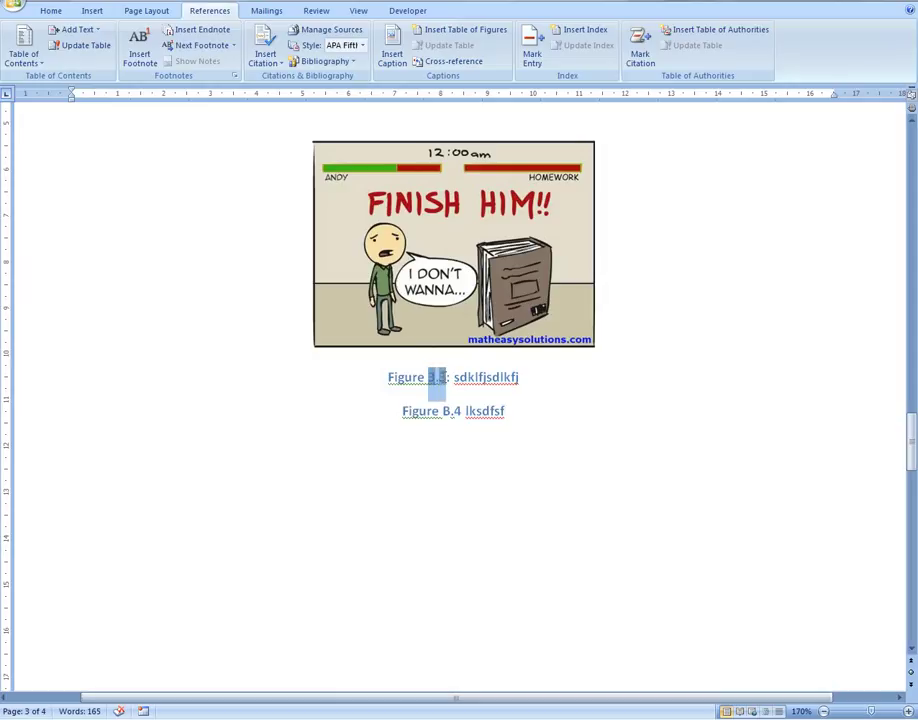
right_click(433, 380)
click(424, 380)
double_click(426, 380)
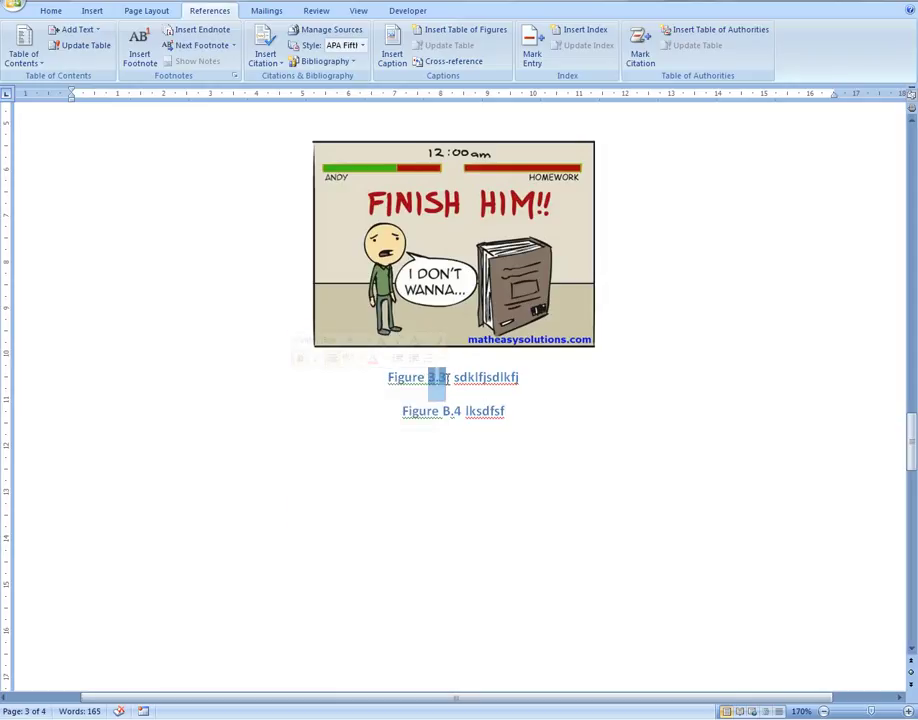
right_click(438, 380)
click(333, 452)
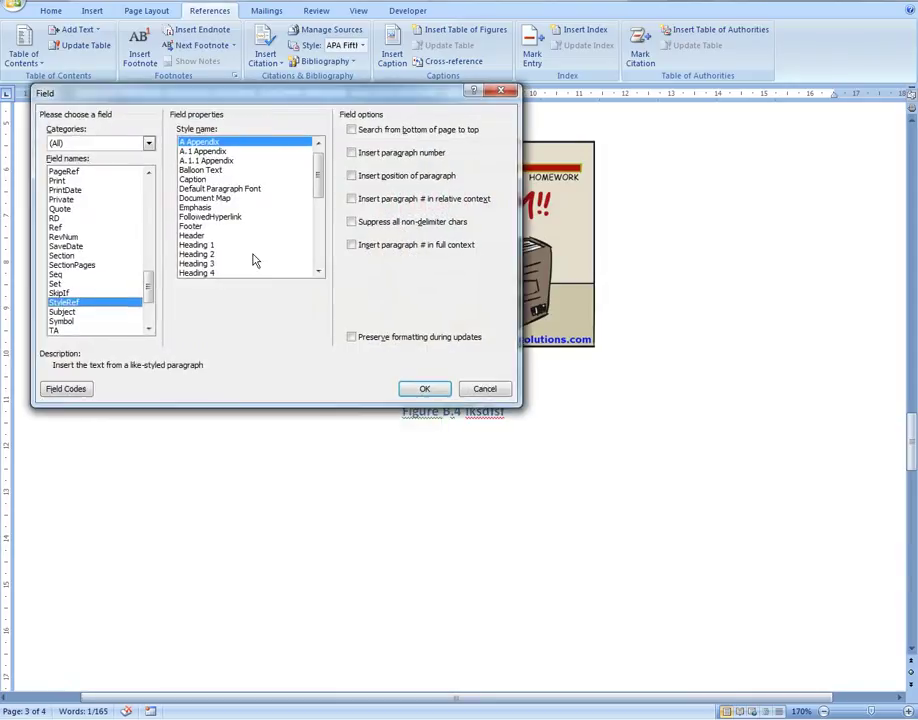
click(424, 391)
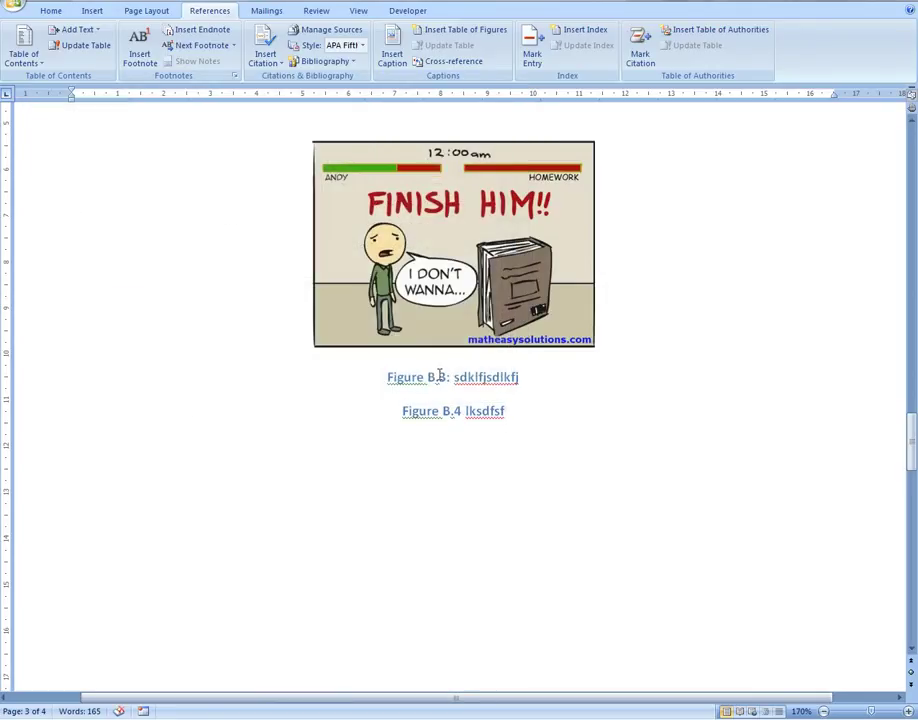
scroll(453, 415, up, 15)
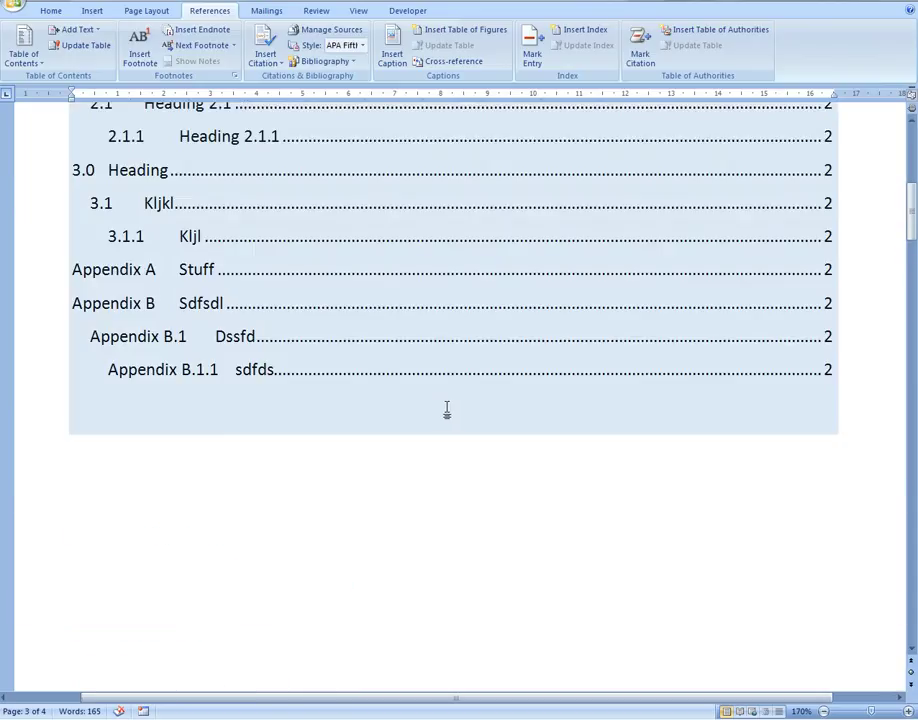
key(ctrl+z)
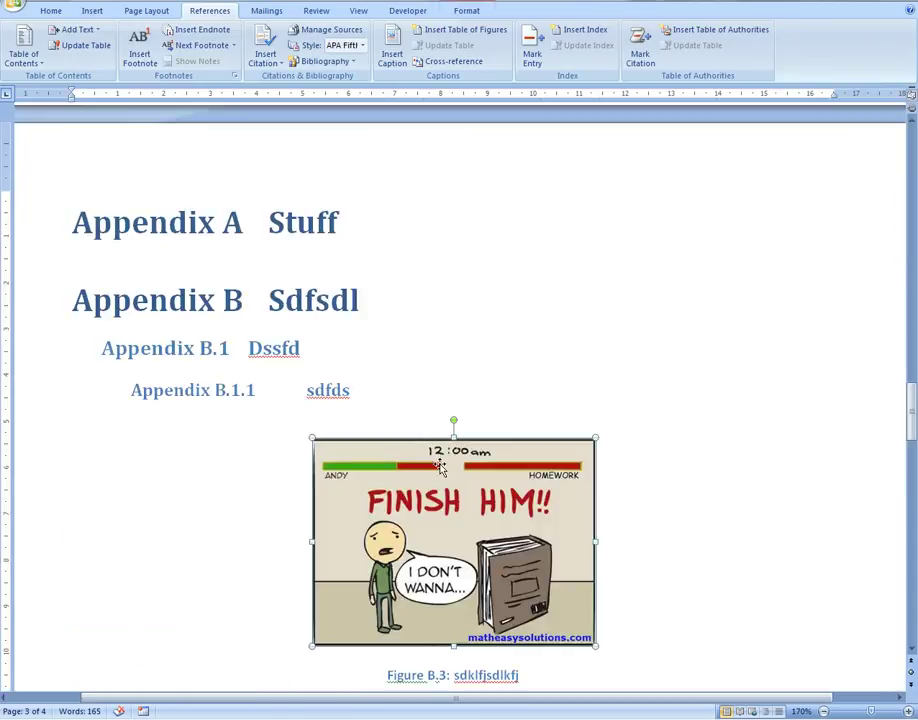
click(80, 222)
click(62, 221)
key(Return)
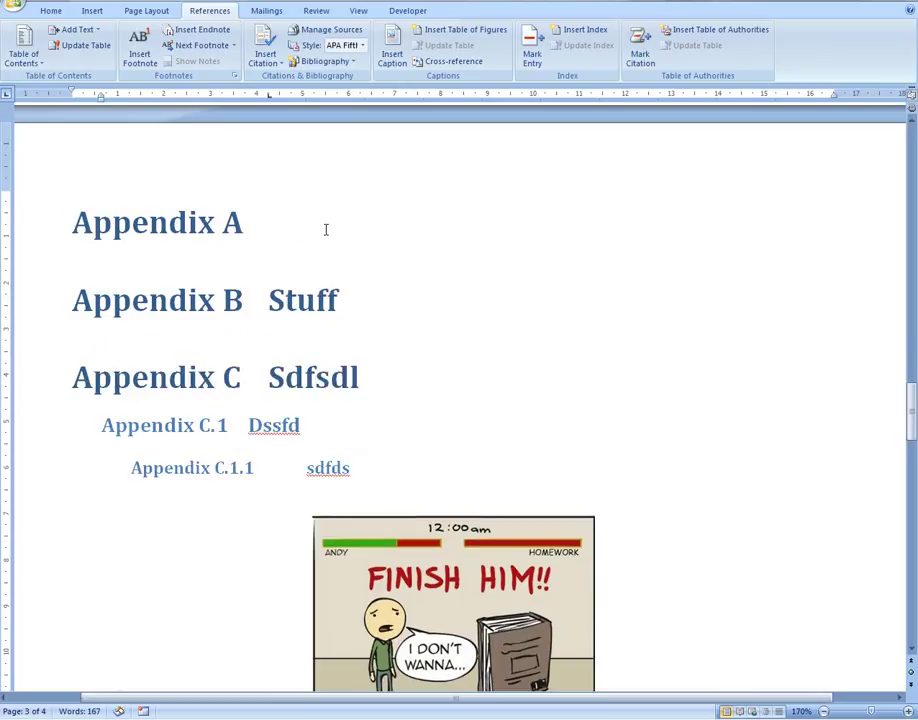
click(346, 225)
key(BackSpace)
key(BackSpace)
Step: Insert a table of figures for the Figure captions on the page before Appendix A and title it "Table of Figures"
key(ctrl+Return)
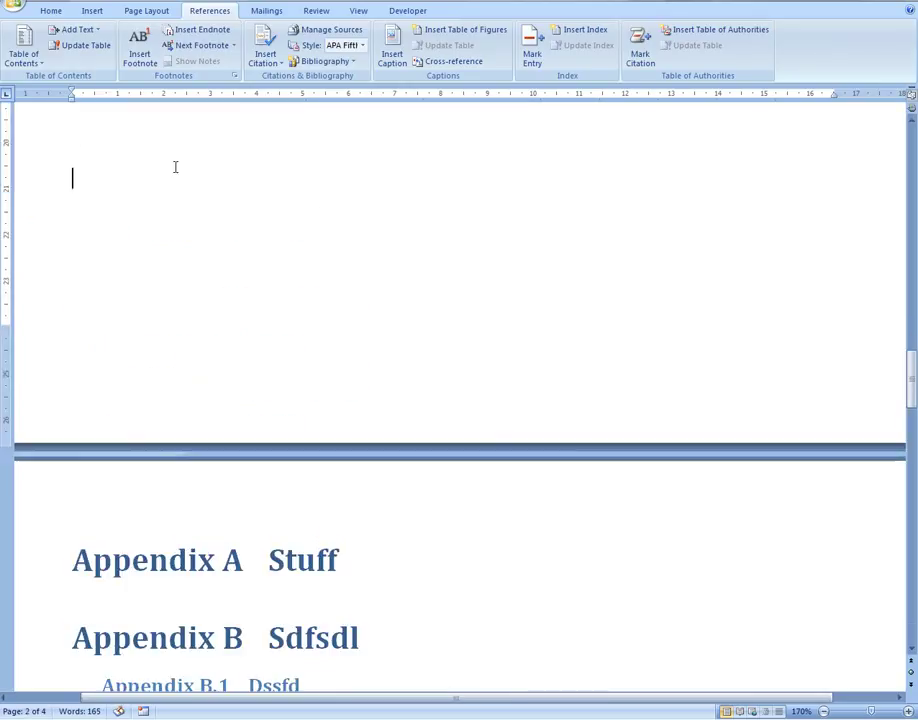
click(460, 29)
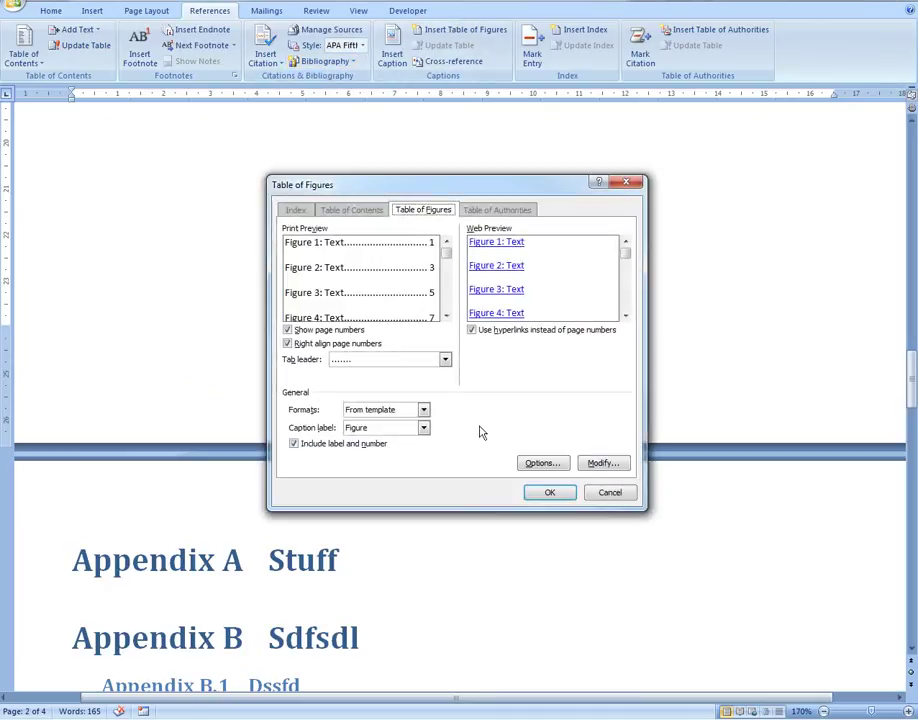
click(548, 494)
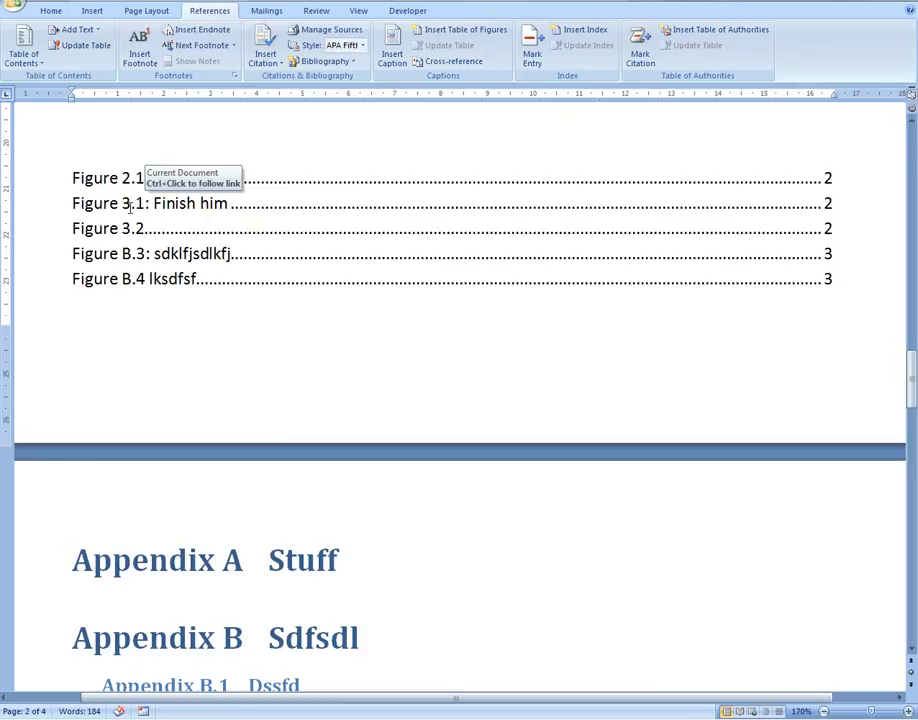
scroll(129, 205, up, 2)
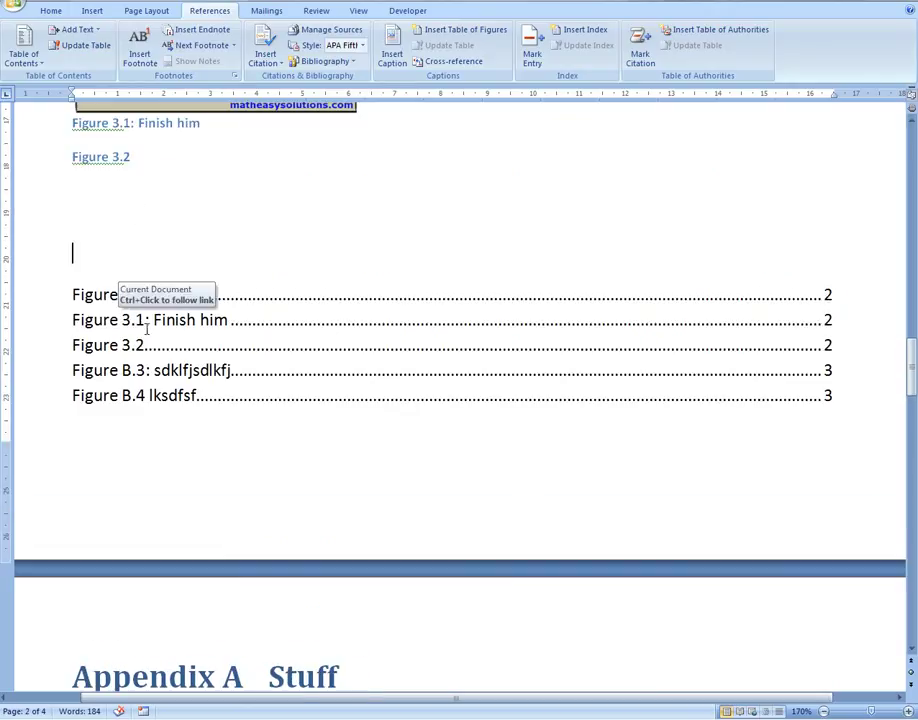
text(Table)
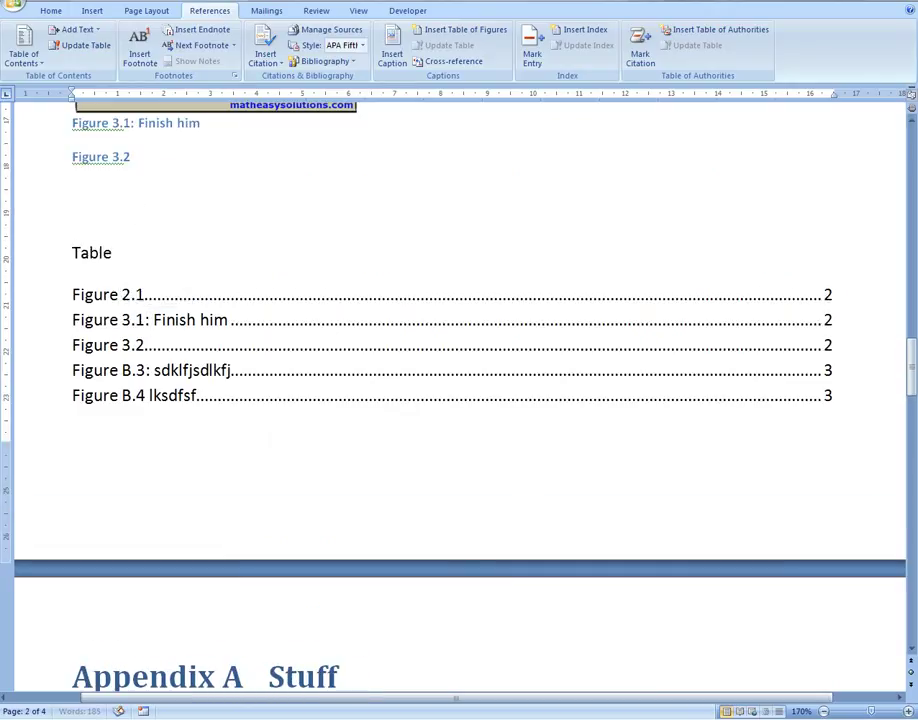
text( of Figures)
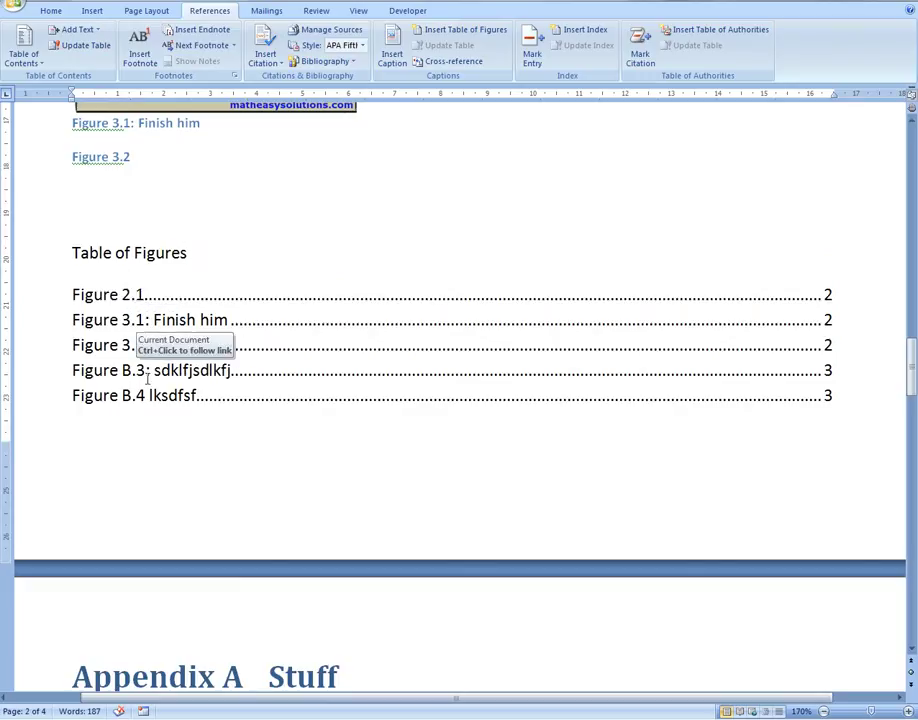
Step: Look over the chapter and appendix captions and review the StyleRef field settings of the first appendix caption
scroll(424, 371, down, 15)
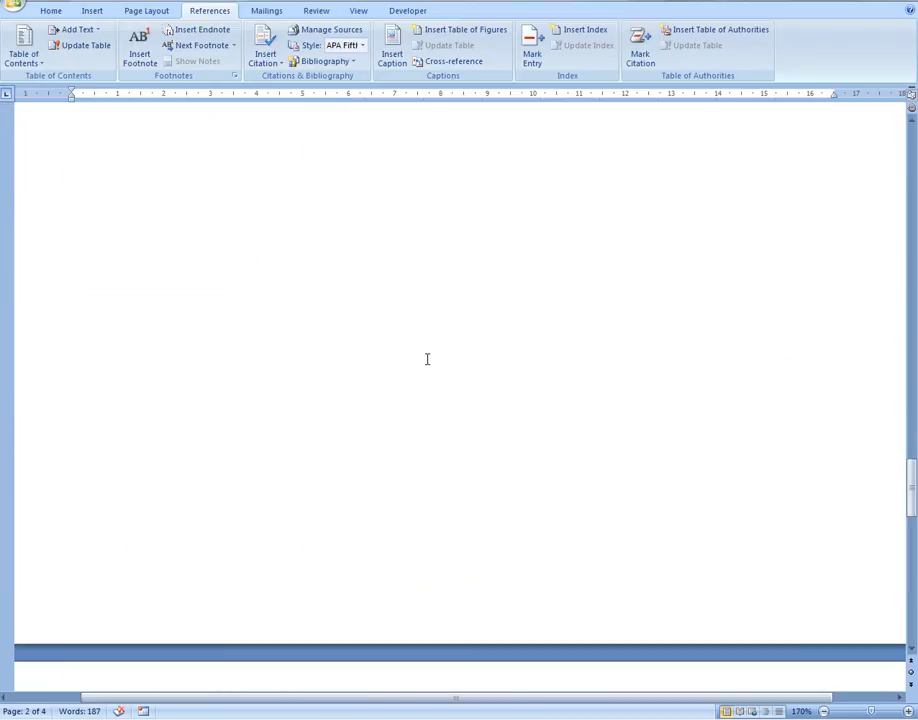
scroll(426, 357, up, 8)
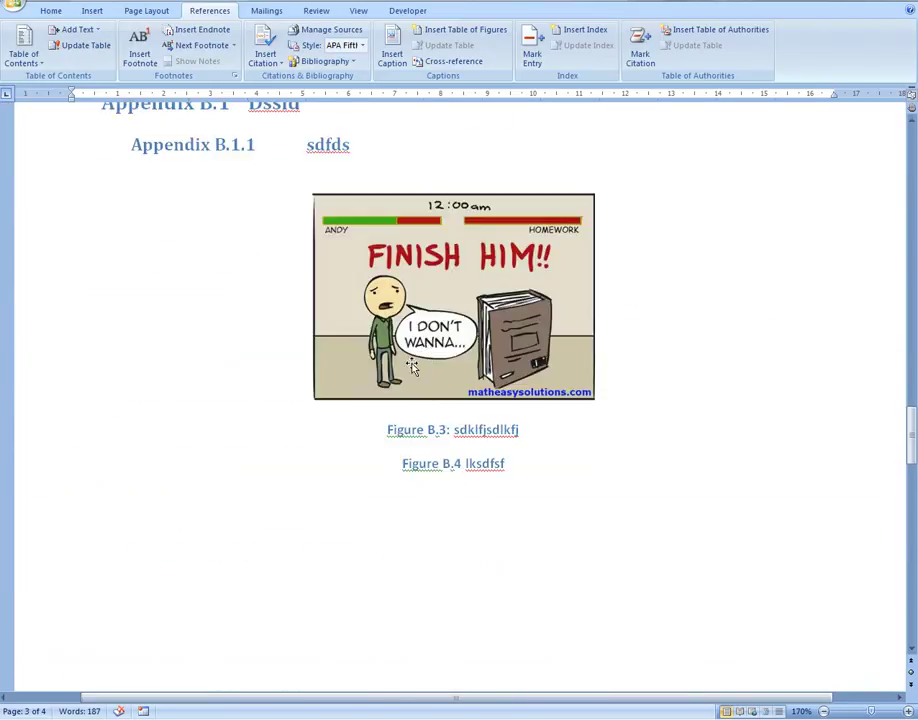
scroll(365, 367, up, 10)
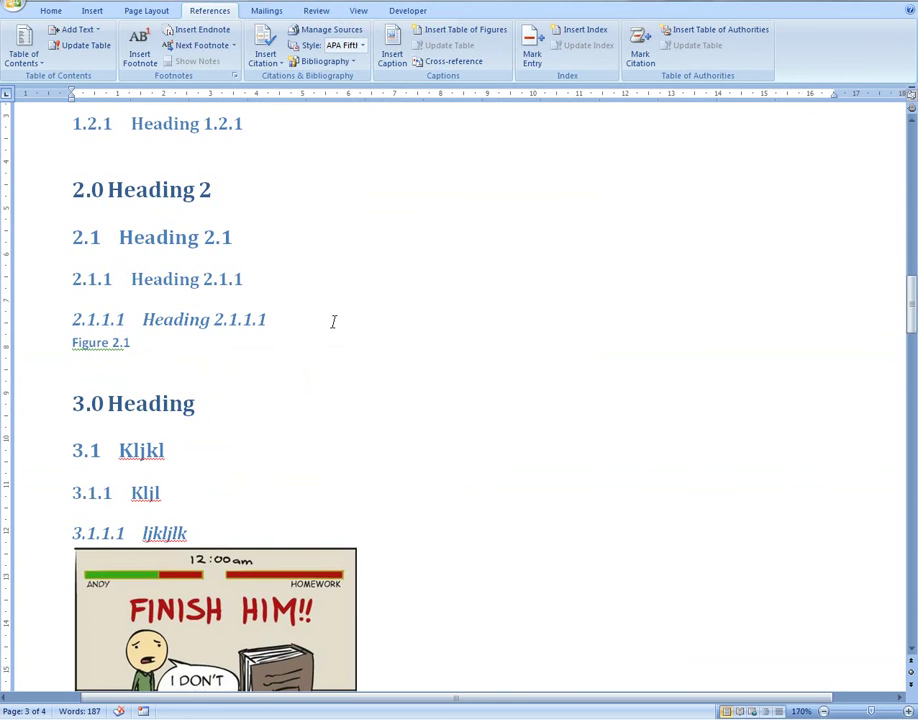
scroll(337, 322, up, 4)
scroll(340, 322, down, 6)
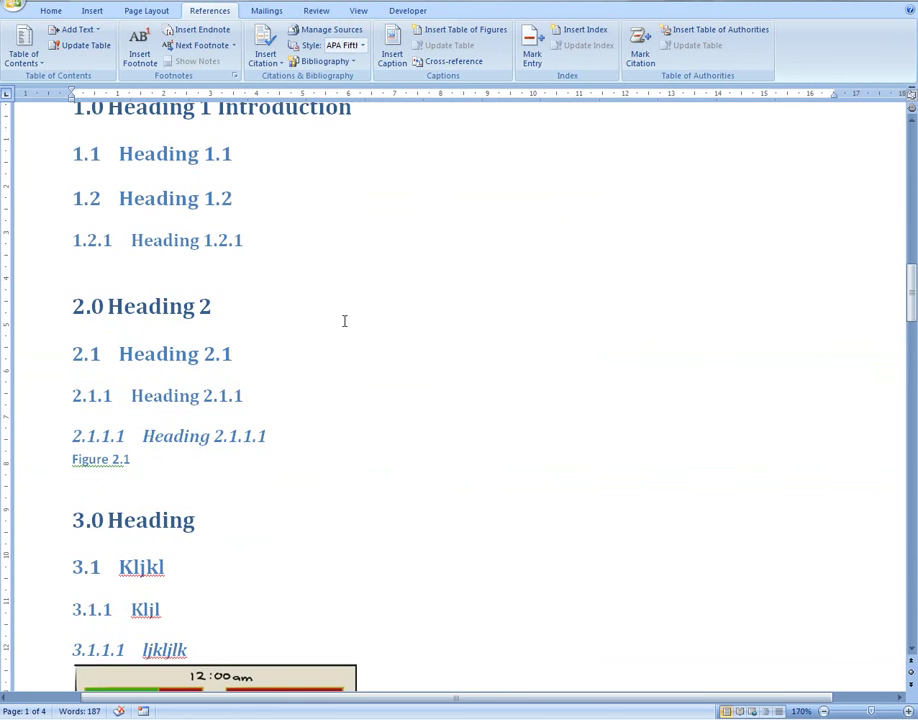
scroll(348, 320, down, 15)
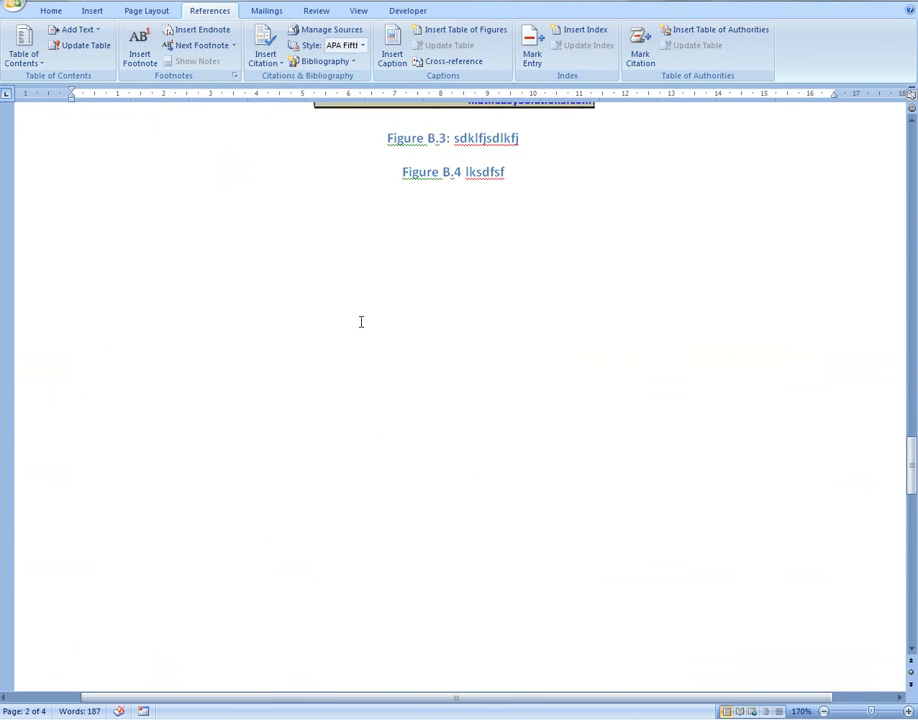
scroll(430, 318, up, 3)
mouse_move(445, 320)
mouse_down()
mouse_move(385, 320)
mouse_move(440, 320)
mouse_move(427, 320)
mouse_up()
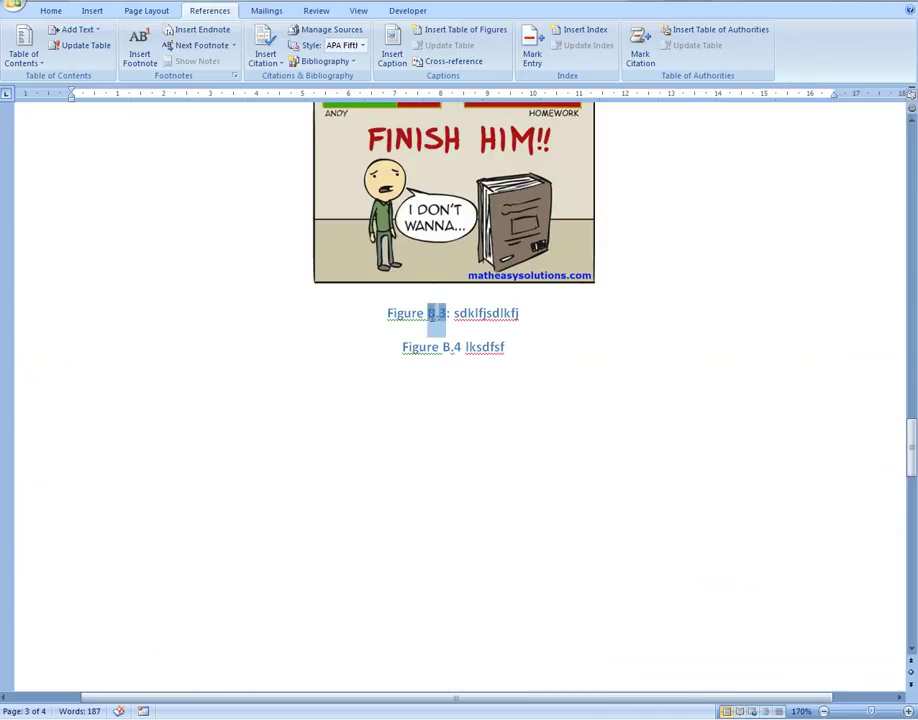
right_click(433, 317)
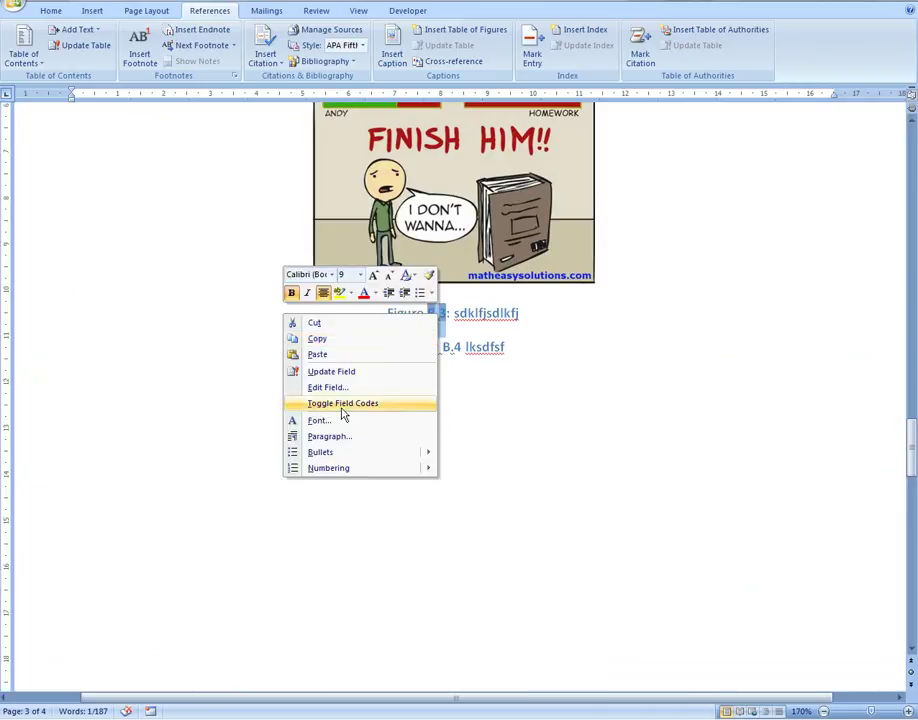
click(332, 388)
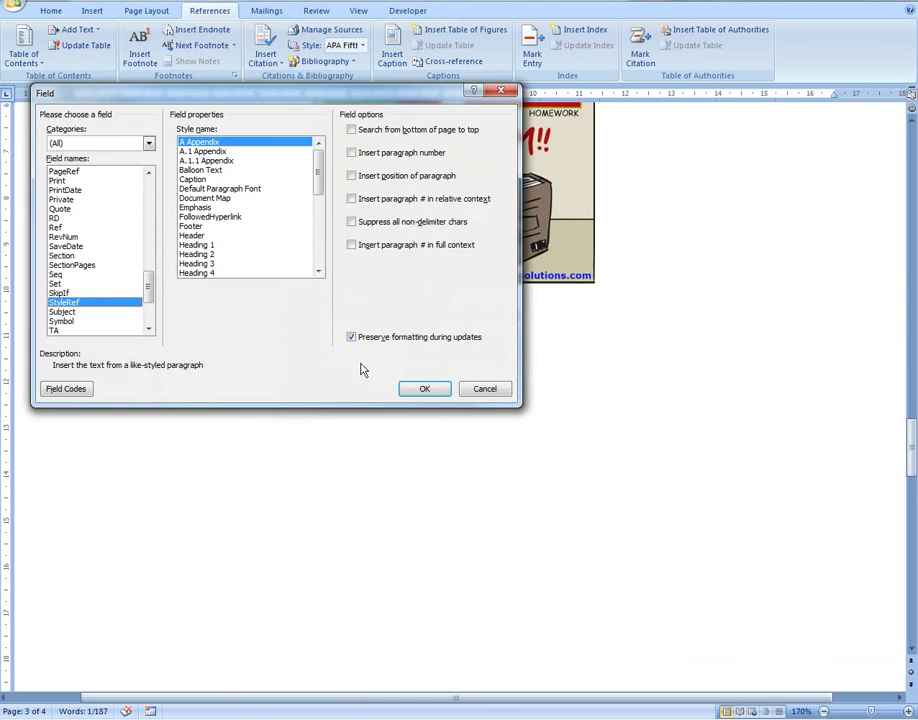
click(484, 389)
scroll(461, 322, up, 15)
scroll(457, 316, up, 15)
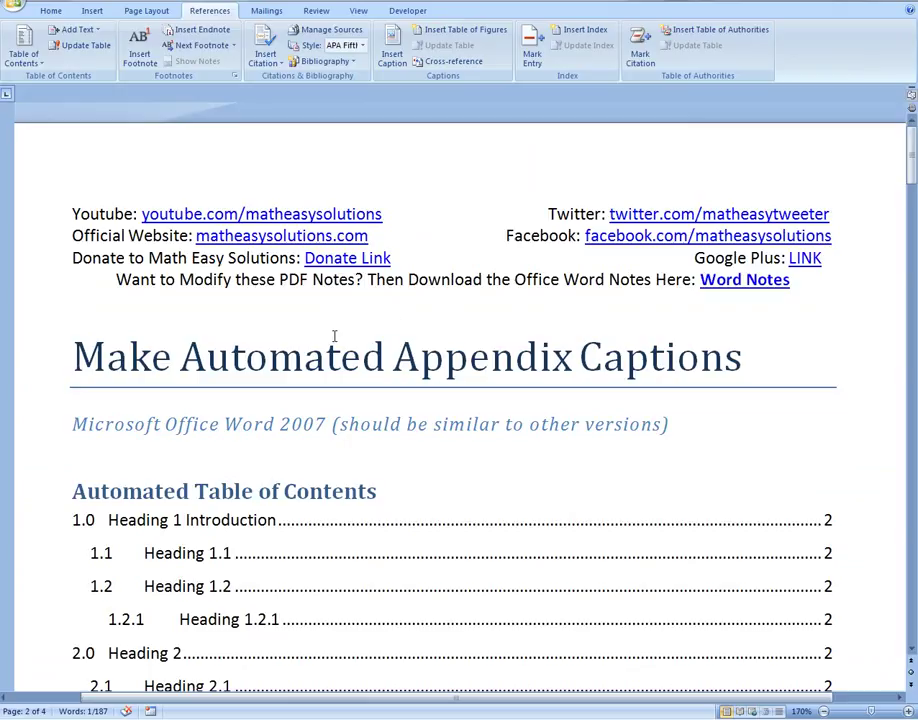
click(285, 301)
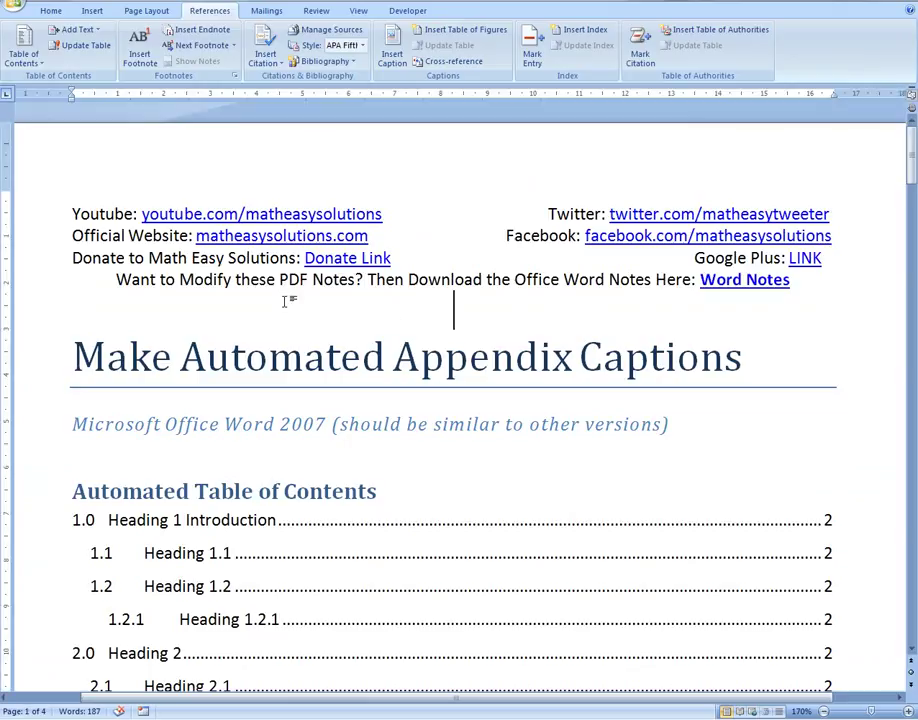